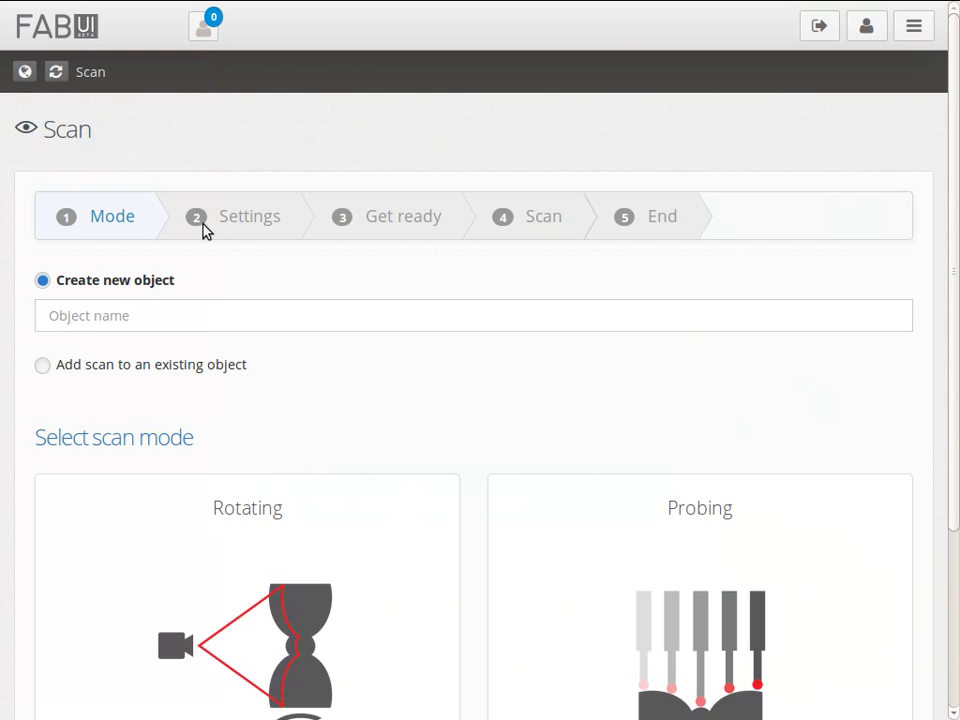
- Examine the new-object and existing-object options for a scan, and compare the Rotating and Probing scan modes
{"action": "scroll", "coordinate": [647, 360], "scroll_direction": "down", "scroll_amount": 3}
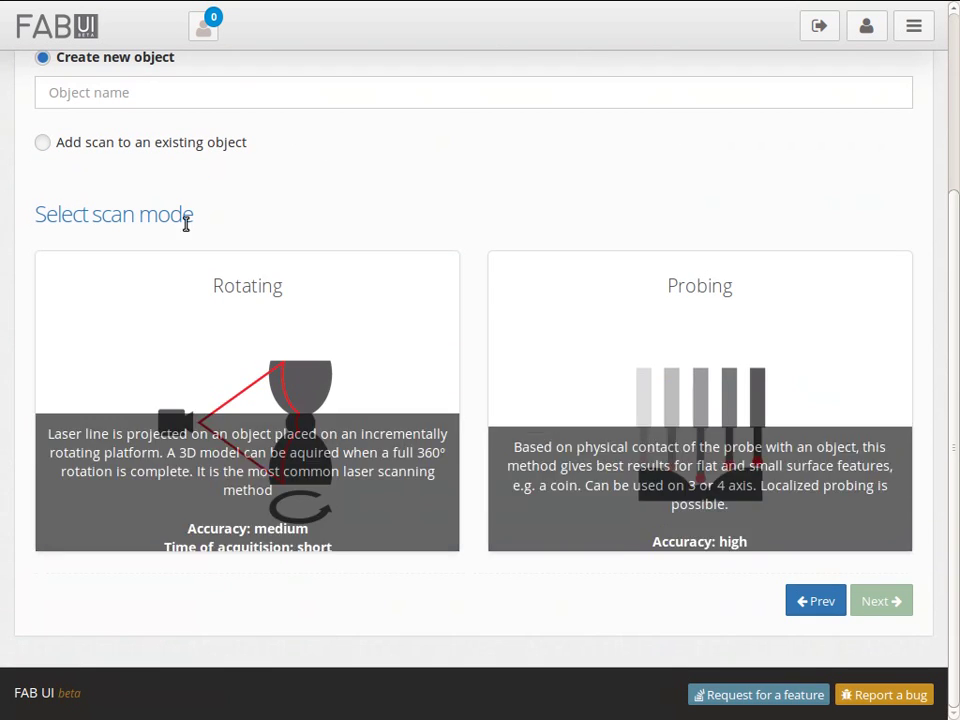
{"action": "left_click", "coordinate": [41, 145]}
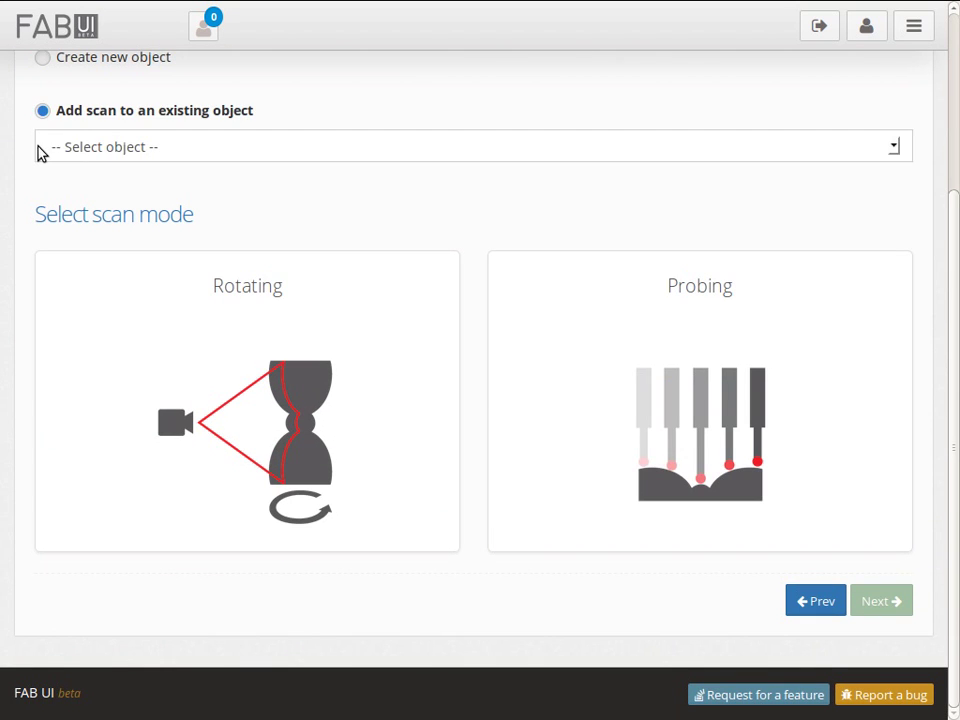
{"action": "left_click", "coordinate": [212, 152]}
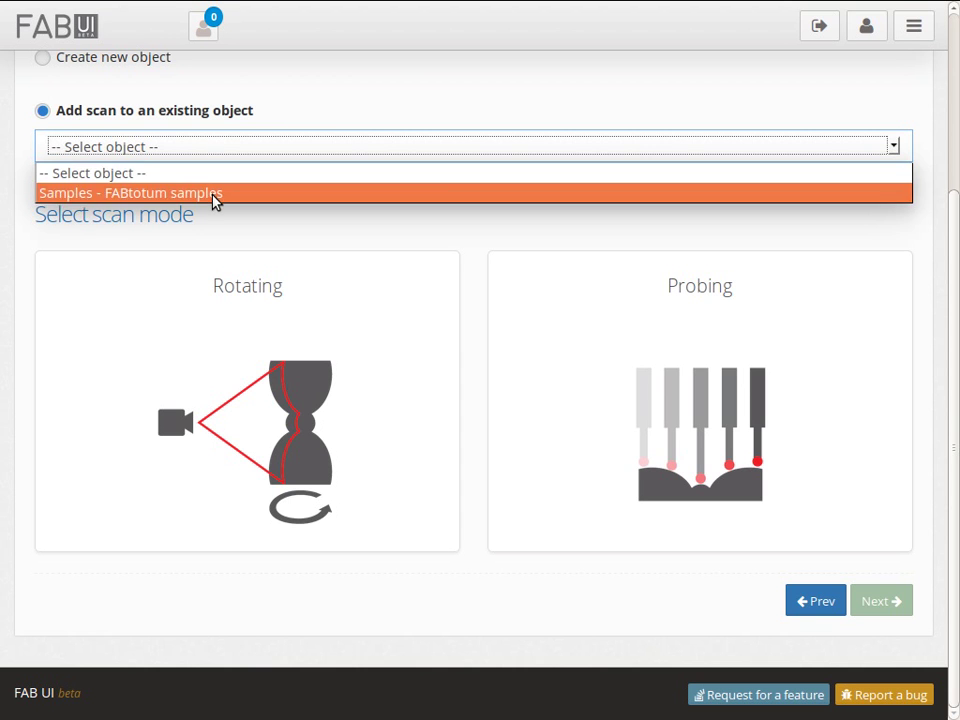
{"action": "left_click", "coordinate": [201, 180]}
{"action": "left_click", "coordinate": [60, 64]}
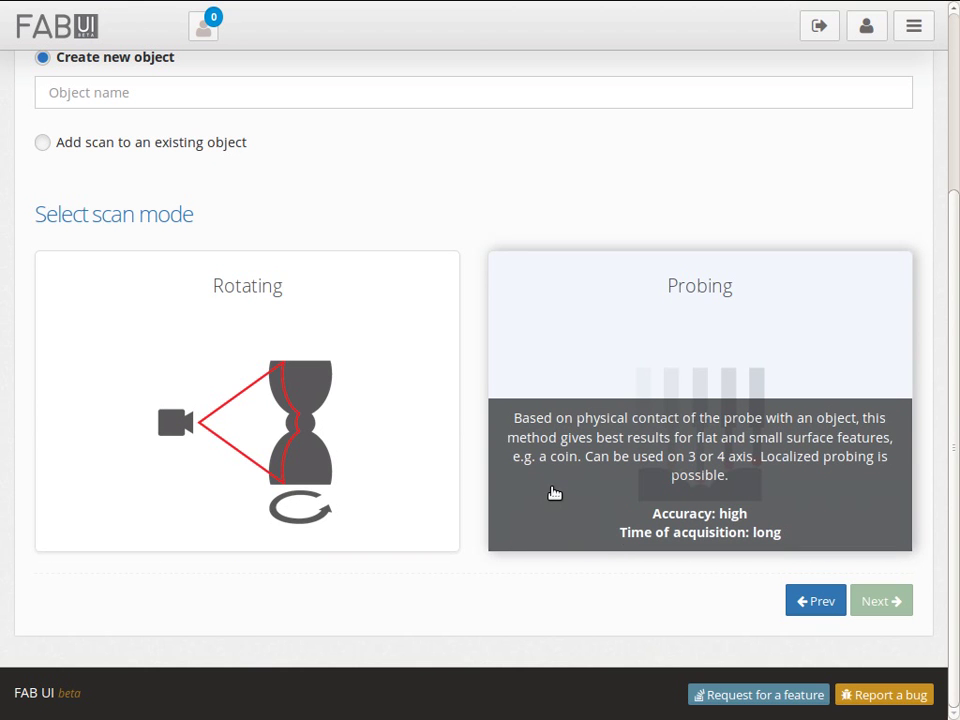
{"action": "scroll", "coordinate": [236, 416], "scroll_direction": "up", "scroll_amount": 3}
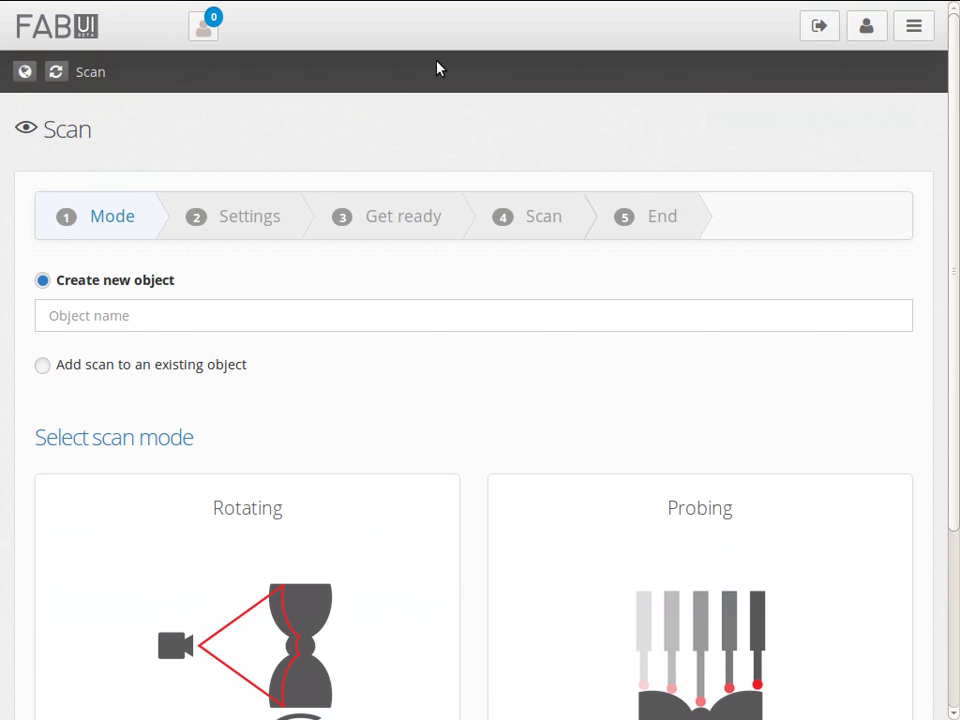
- Open the Create section from the dashboard and choose Samples as the object to create
{"action": "left_click", "coordinate": [913, 27]}
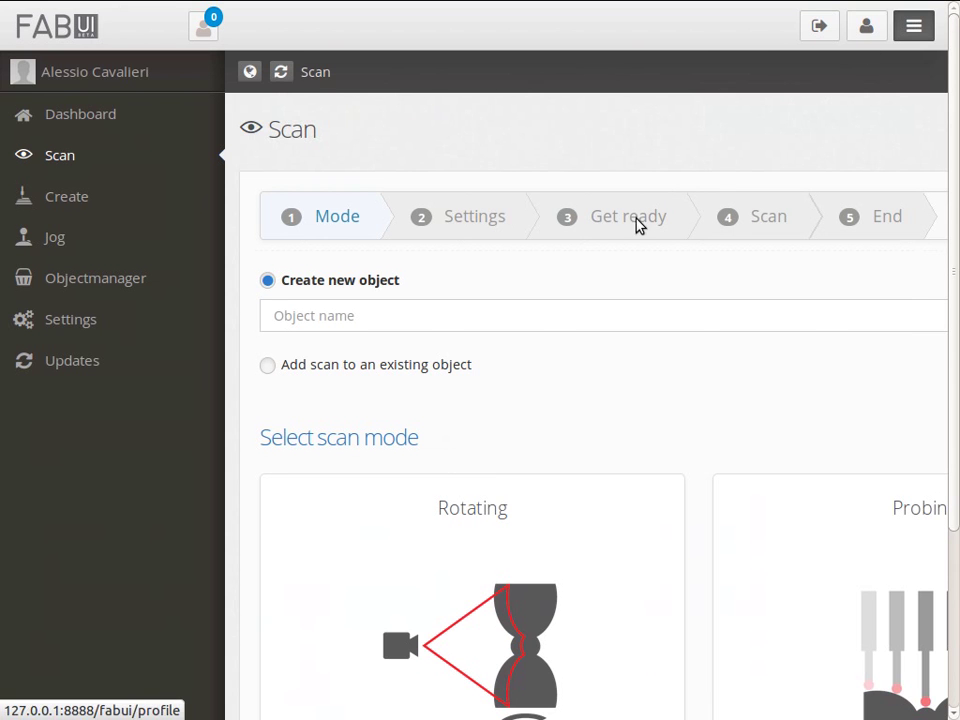
{"action": "left_click", "coordinate": [90, 119]}
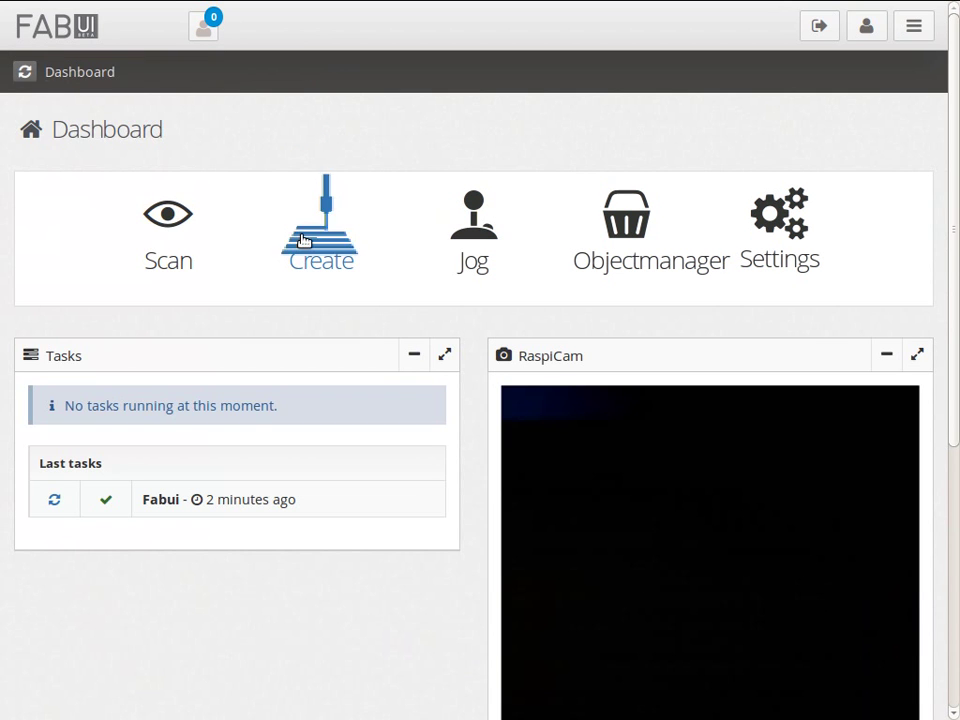
{"action": "left_click", "coordinate": [303, 242]}
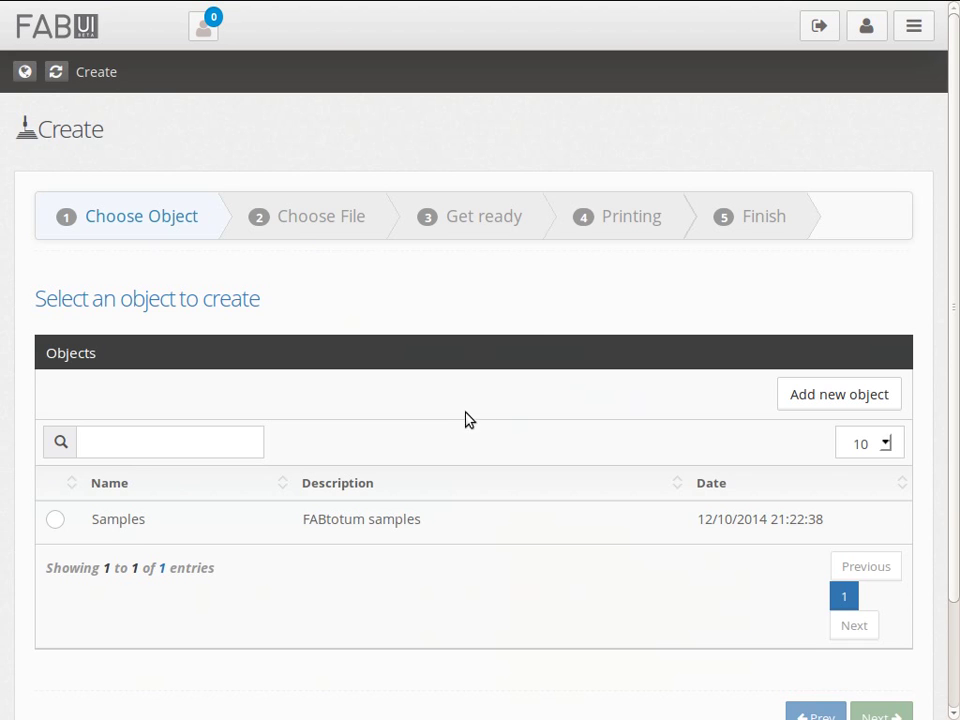
{"action": "scroll", "coordinate": [300, 450], "scroll_direction": "down", "scroll_amount": 1}
{"action": "left_click", "coordinate": [56, 458]}
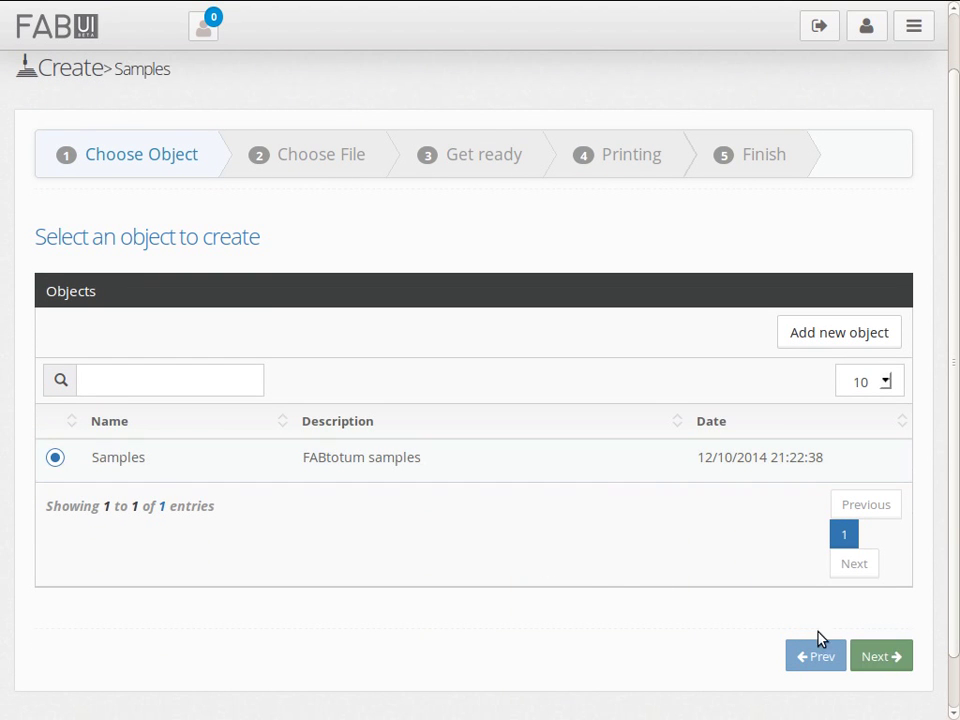
{"action": "left_click", "coordinate": [870, 658]}
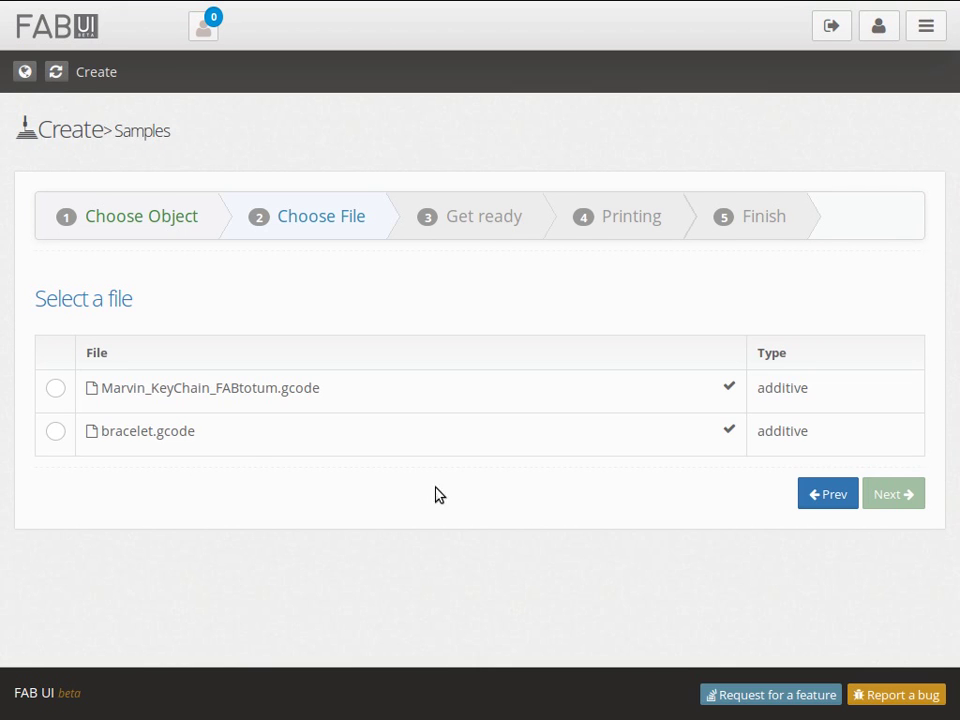
- Select Marvin_KeyChain_FABtotum.gcode and examine its model size, filament use, estimated print time and layers
{"action": "left_click", "coordinate": [56, 390]}
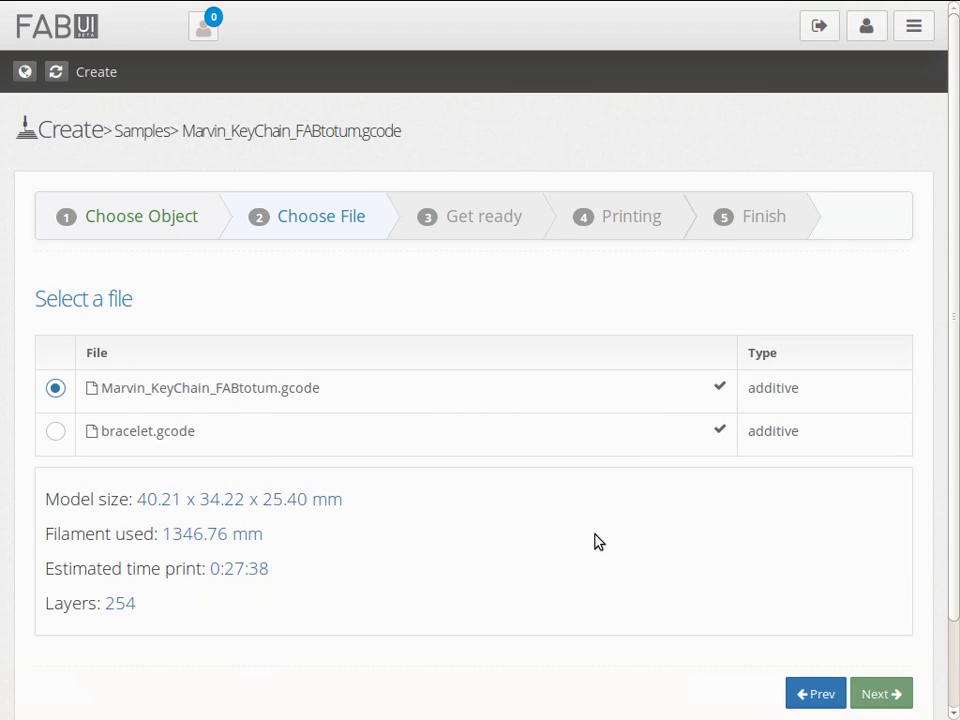
{"action": "scroll", "coordinate": [606, 557], "scroll_direction": "down", "scroll_amount": 1}
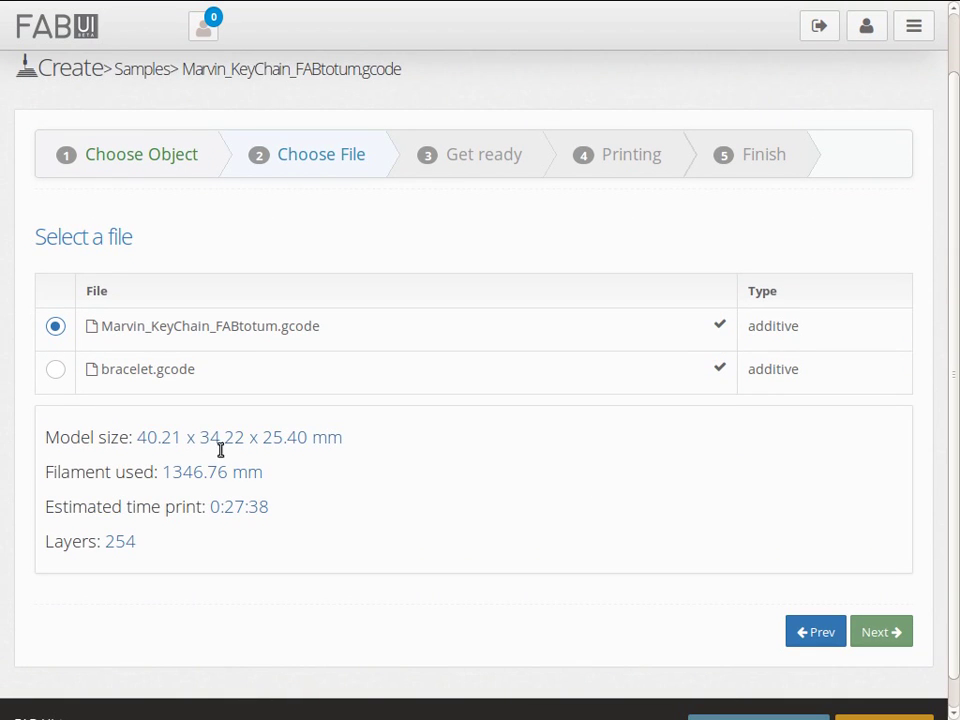
{"action": "key", "text": "ctrl+plus"}
{"action": "key", "text": "ctrl+plus"}
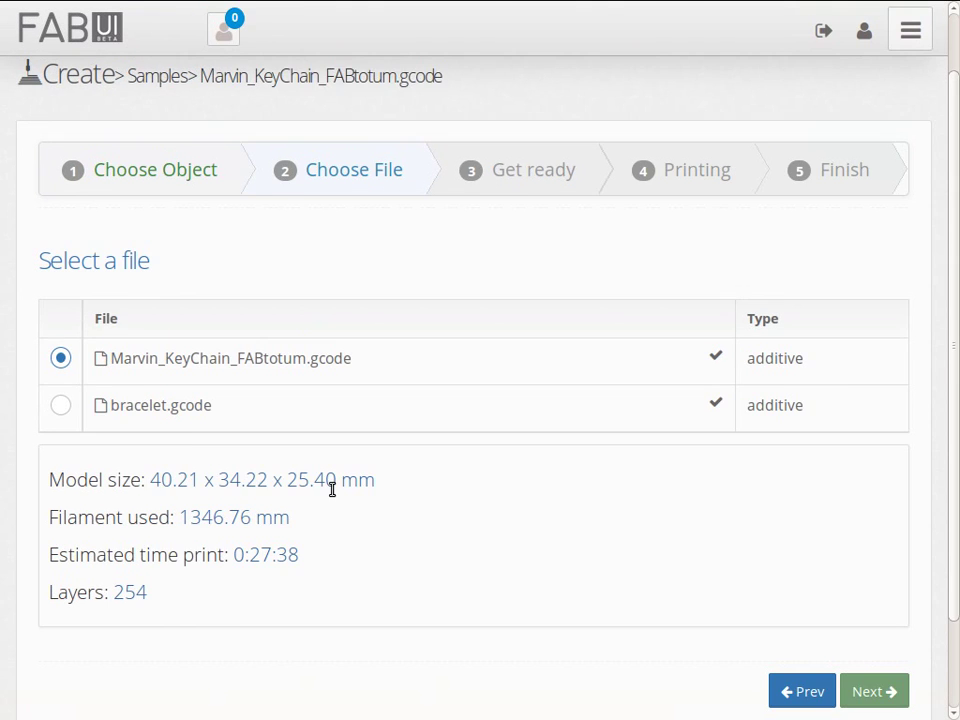
{"action": "scroll", "coordinate": [333, 494], "scroll_direction": "down", "scroll_amount": 3}
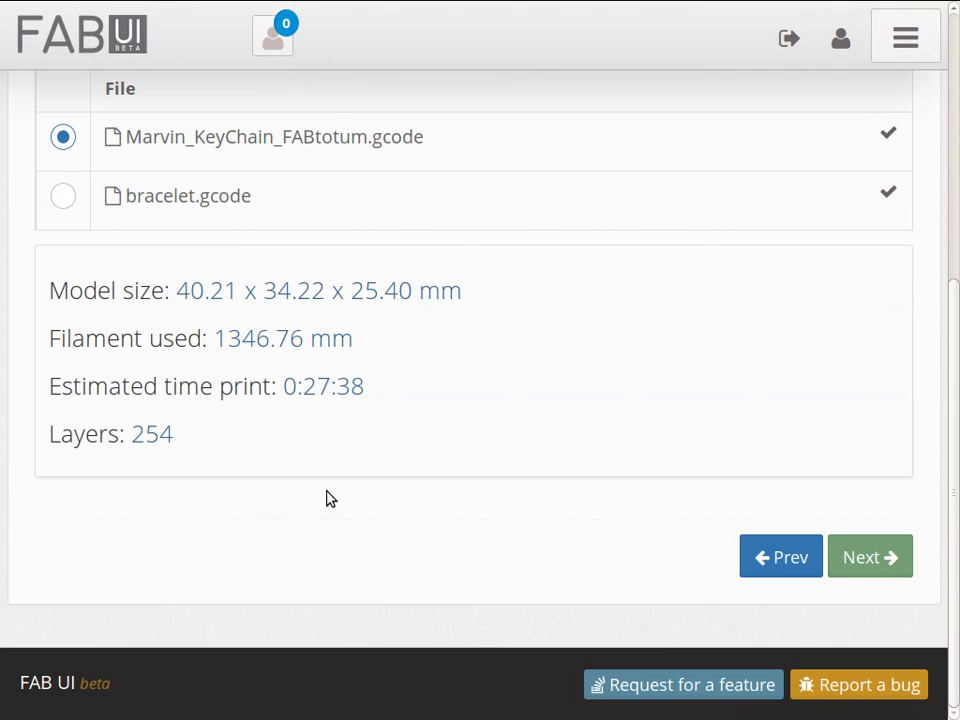
{"action": "left_click_drag", "start_coordinate": [50, 290], "coordinate": [325, 453]}
{"action": "left_click", "coordinate": [325, 453]}
{"action": "scroll", "coordinate": [274, 285], "scroll_direction": "up", "scroll_amount": 3}
{"action": "scroll", "coordinate": [274, 287], "scroll_direction": "down", "scroll_amount": 3, "text": "ctrl"}
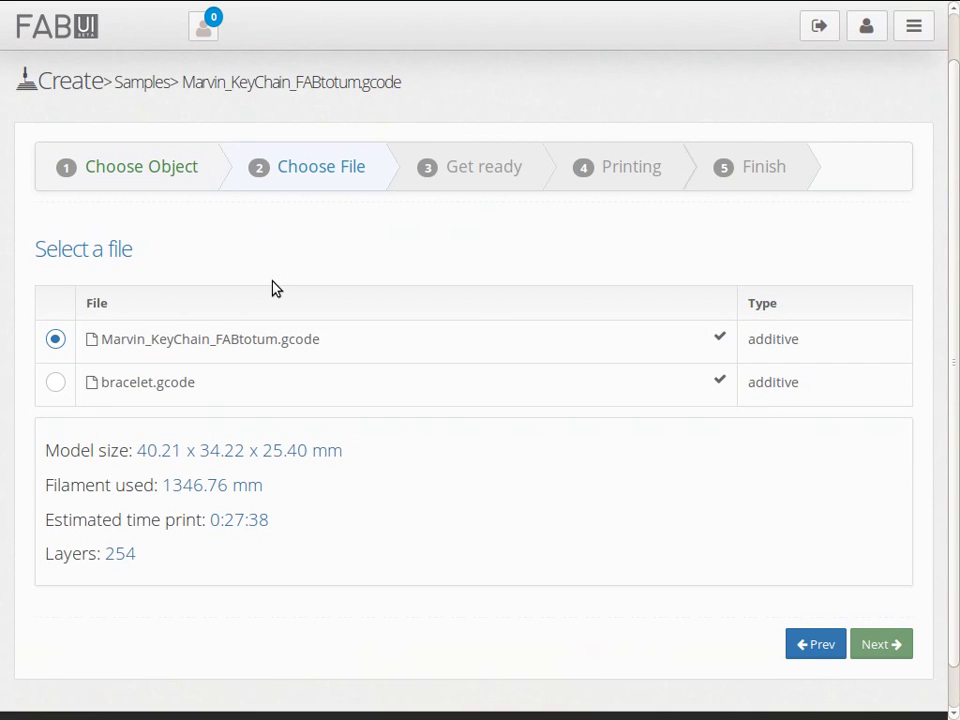
{"action": "scroll", "coordinate": [240, 180], "scroll_direction": "up", "scroll_amount": 1}
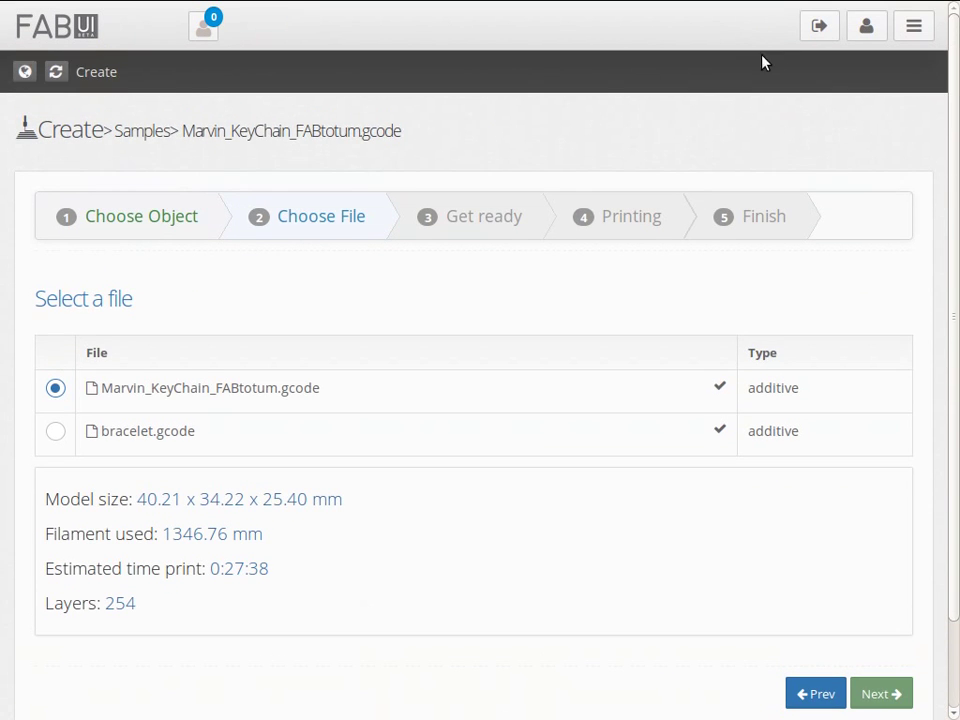
- Leave the file selection and open the Jog section from the dashboard
{"action": "left_click", "coordinate": [912, 30]}
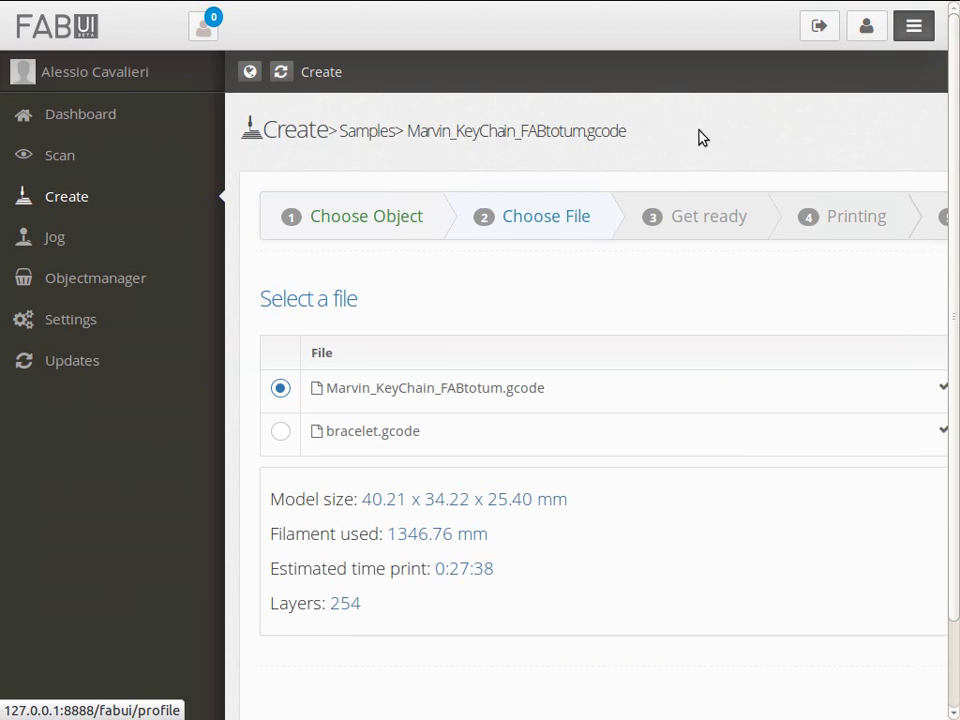
{"action": "left_click", "coordinate": [280, 431]}
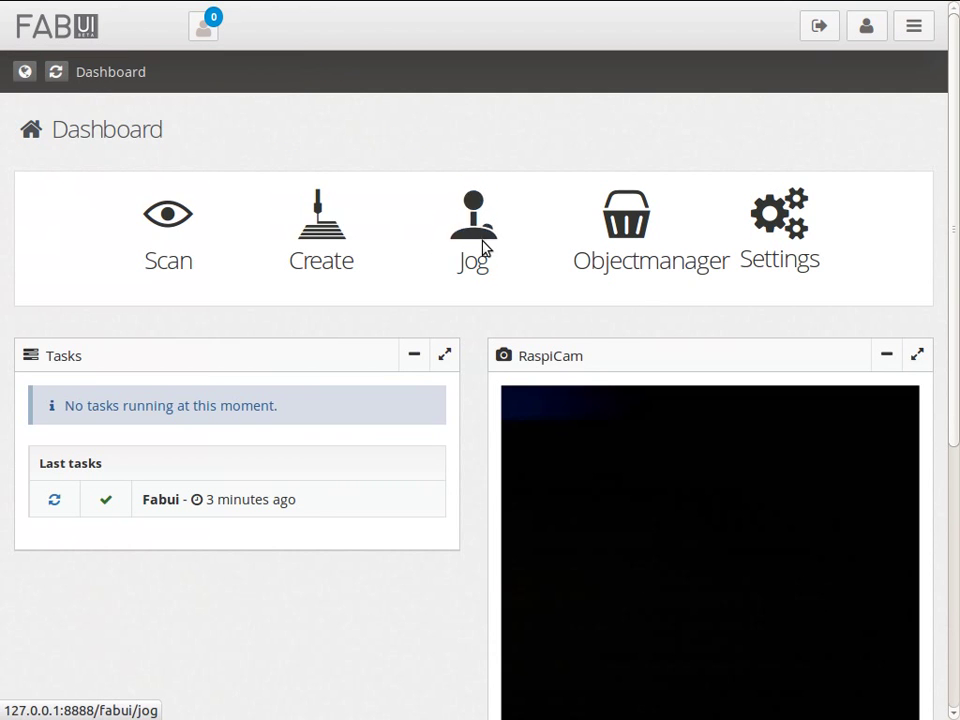
{"action": "left_click", "coordinate": [485, 246]}
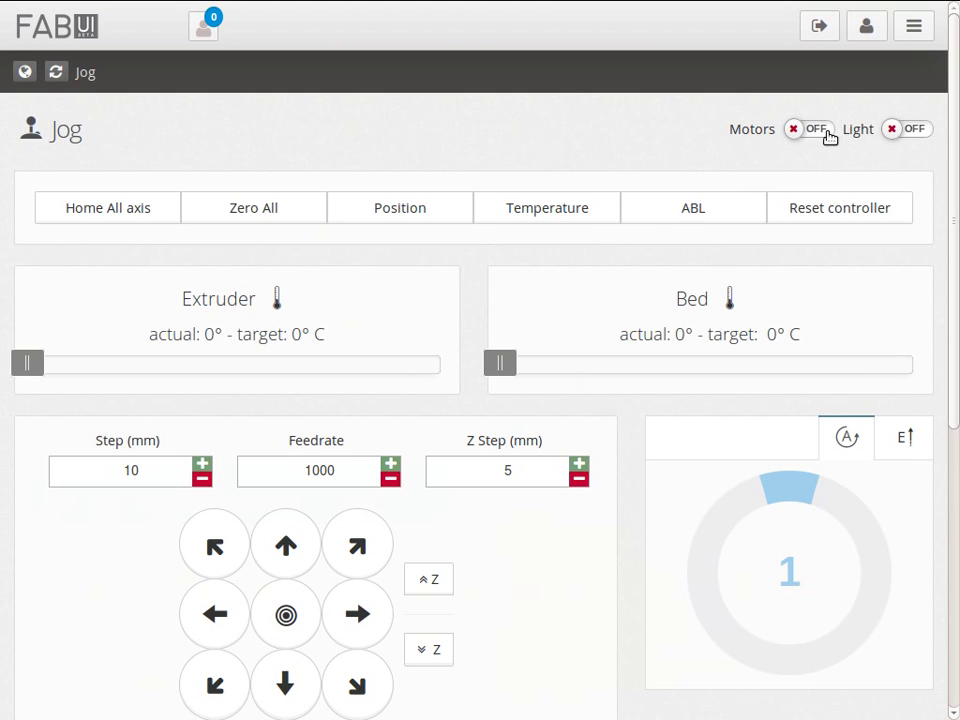
- Try the light and motors switches, leaving both off, and look over the jog controls, MDI and console
{"action": "left_click", "coordinate": [899, 131]}
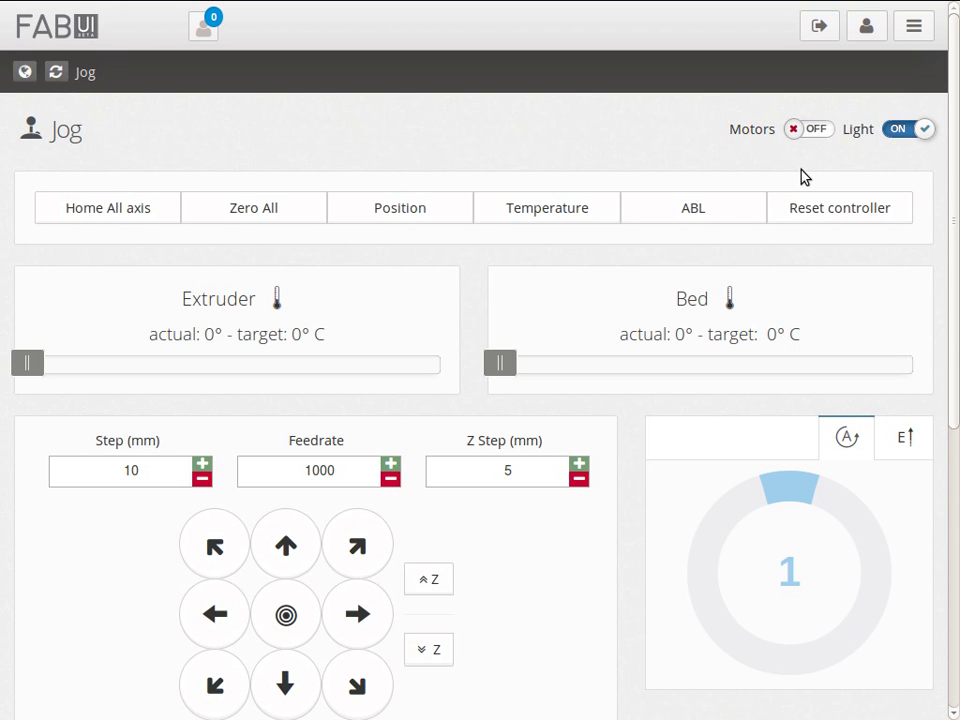
{"action": "left_click", "coordinate": [830, 130]}
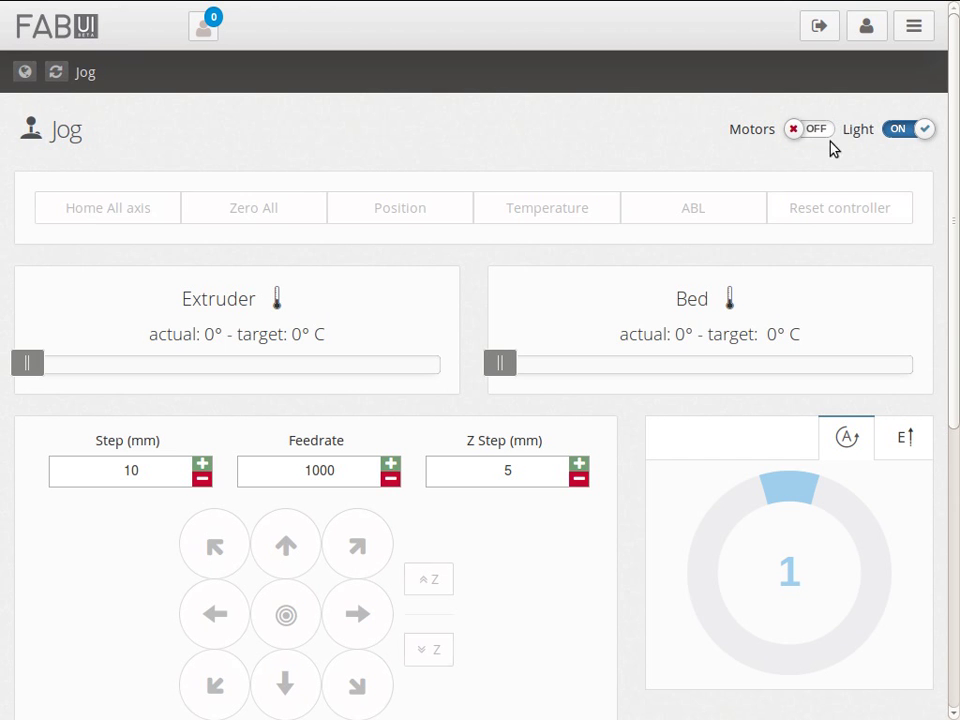
{"action": "left_click", "coordinate": [920, 129]}
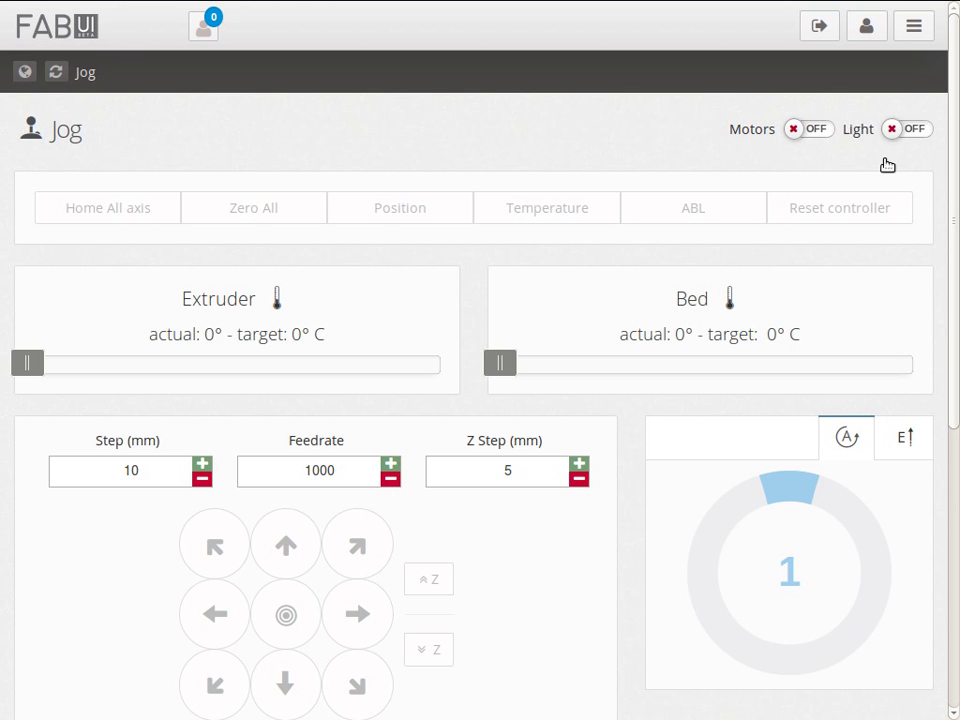
{"action": "scroll", "coordinate": [482, 379], "scroll_direction": "down", "scroll_amount": 4}
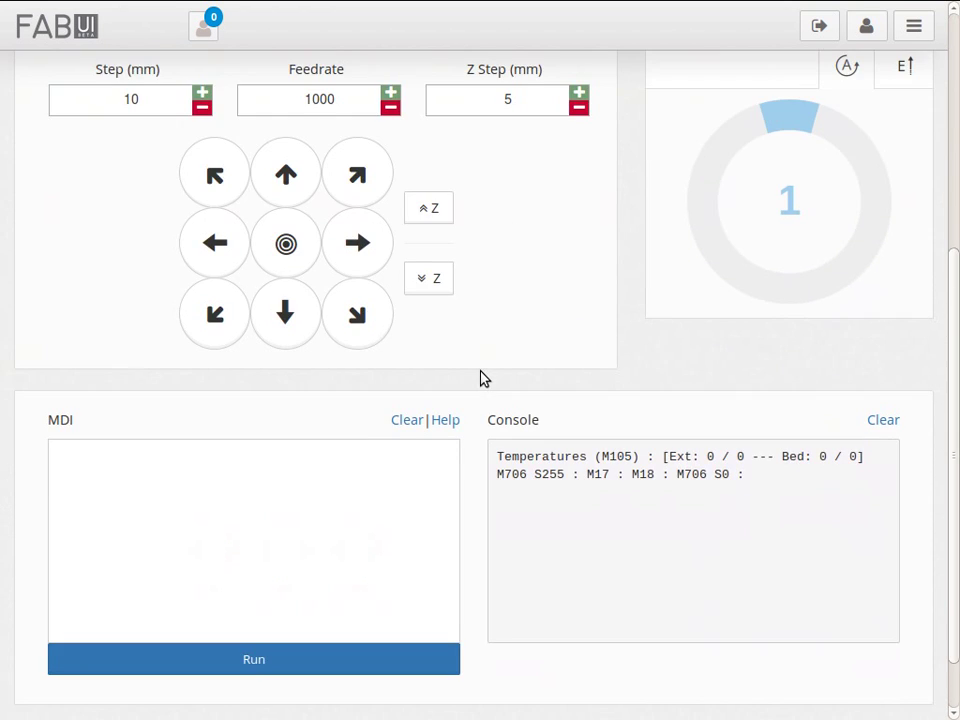
{"action": "scroll", "coordinate": [480, 378], "scroll_direction": "down", "scroll_amount": 1}
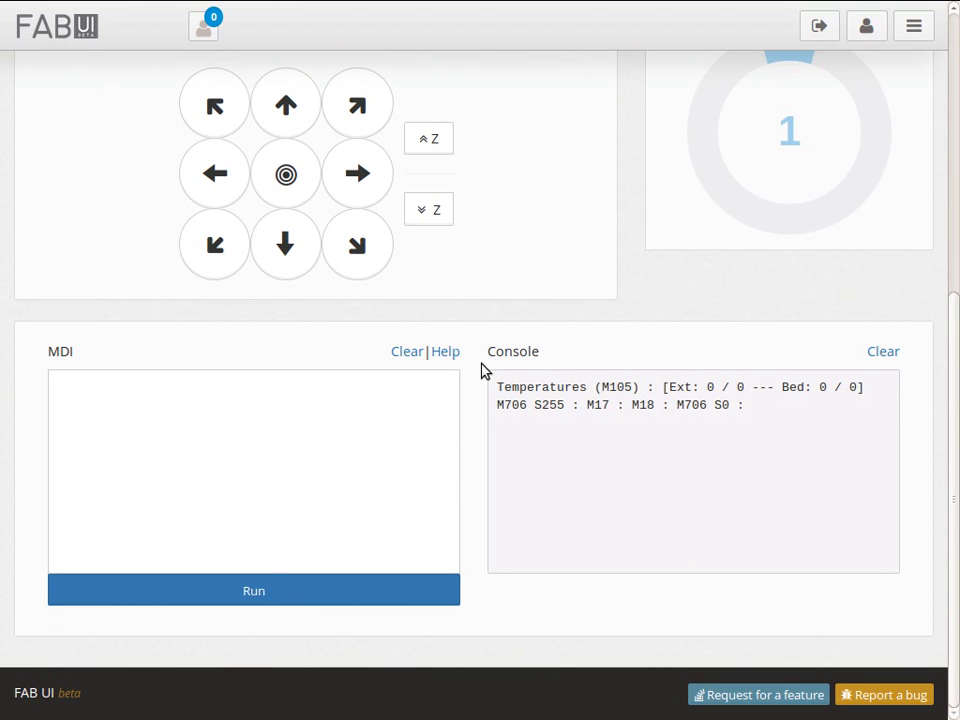
- Open the Objectmanager from the dashboard and open the Samples object for editing
{"action": "left_click", "coordinate": [911, 24]}
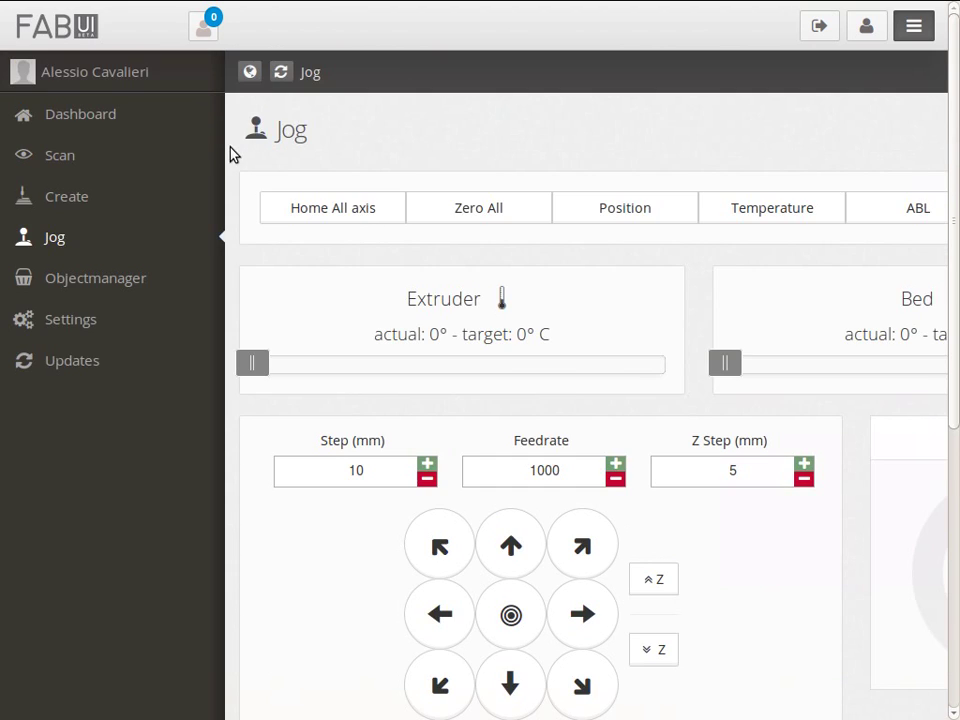
{"action": "left_click", "coordinate": [100, 116]}
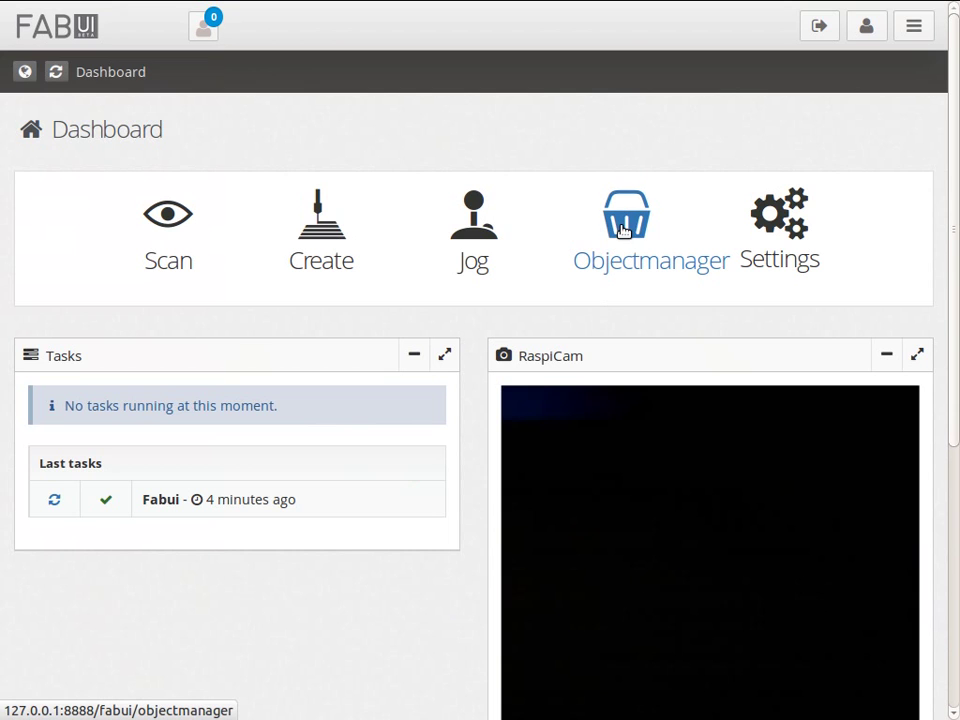
{"action": "left_click", "coordinate": [604, 291]}
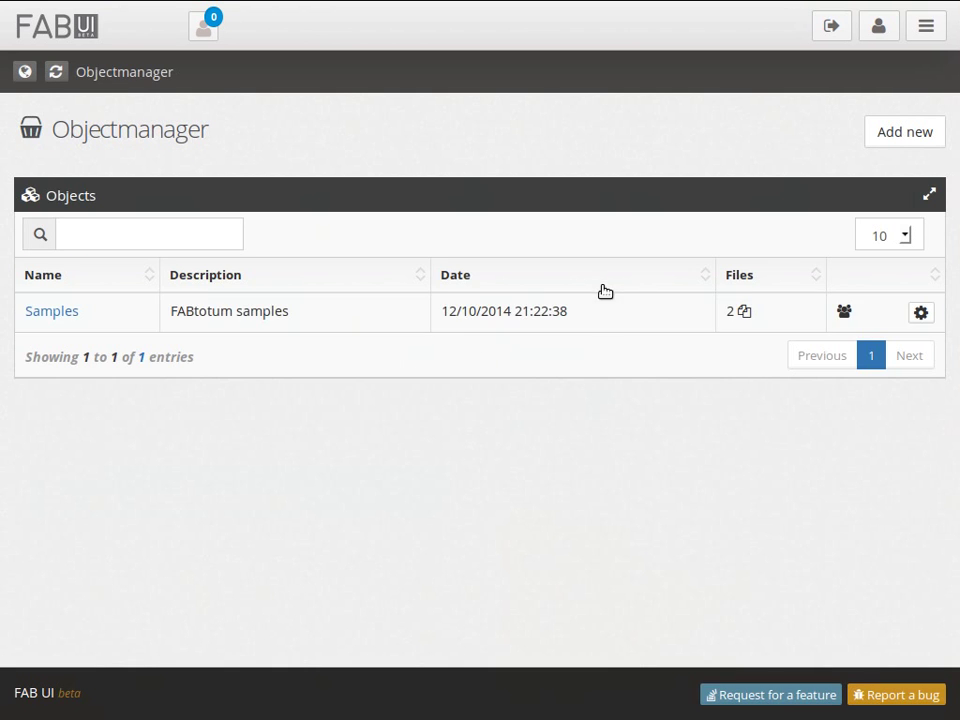
{"action": "left_click", "coordinate": [39, 314]}
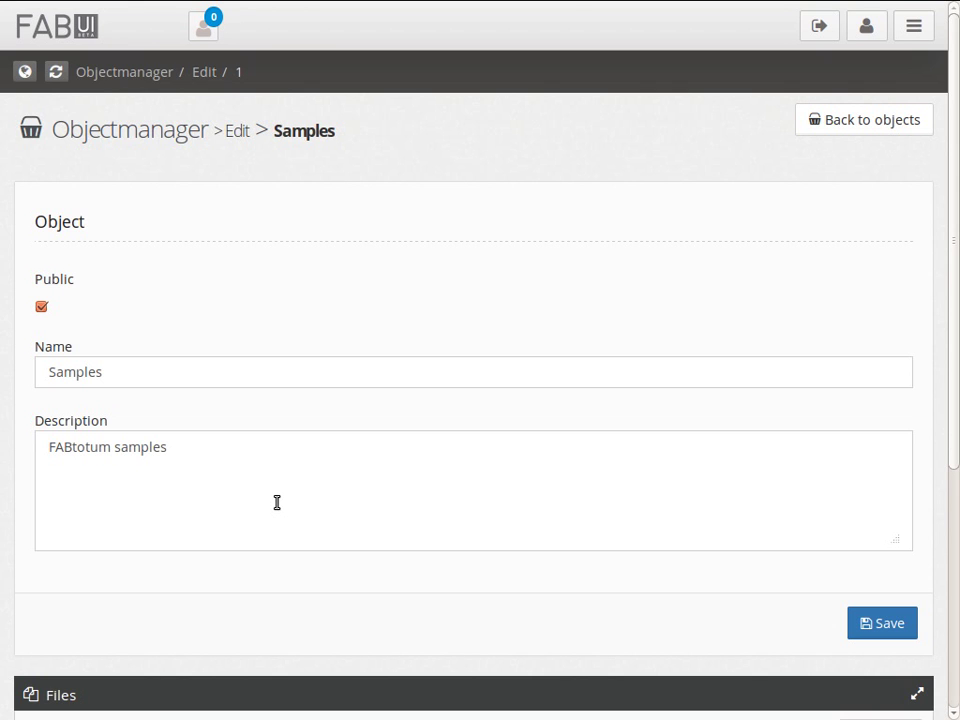
- Open the Bracelet file from the Samples object's file list in the GCode Viewer
{"action": "scroll", "coordinate": [274, 506], "scroll_direction": "down", "scroll_amount": 3}
{"action": "scroll", "coordinate": [253, 506], "scroll_direction": "up", "scroll_amount": 1}
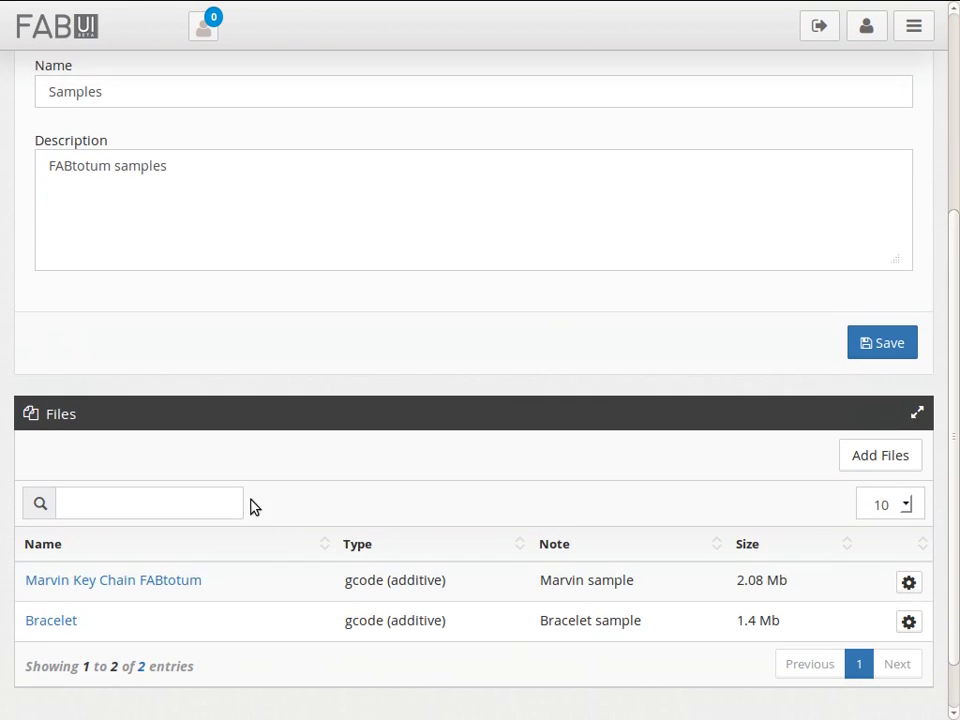
{"action": "left_click", "coordinate": [52, 622]}
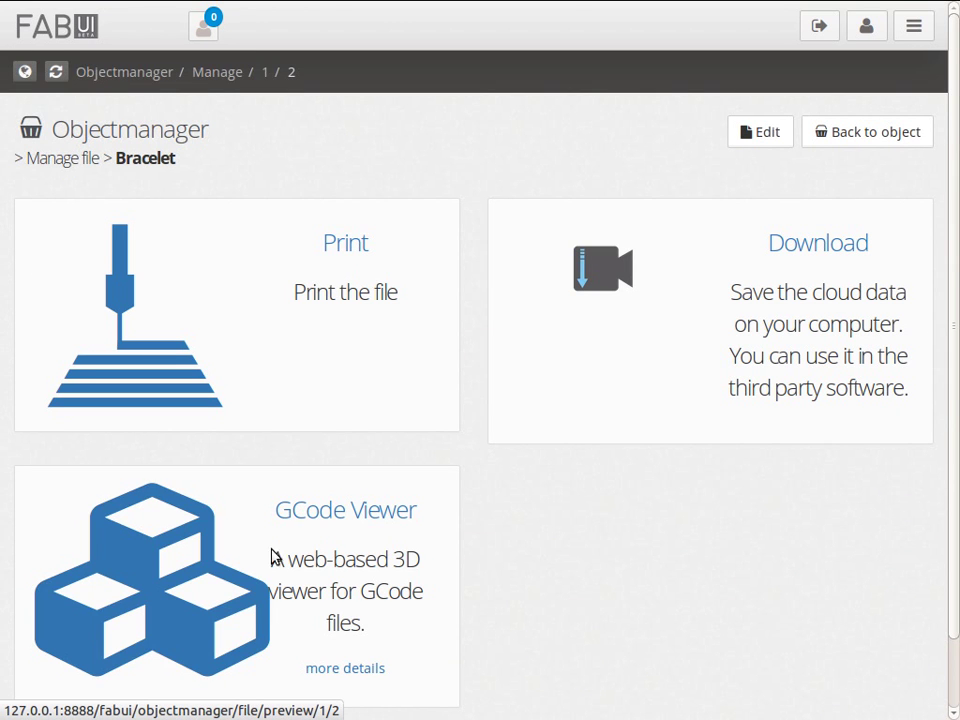
{"action": "left_click", "coordinate": [347, 520]}
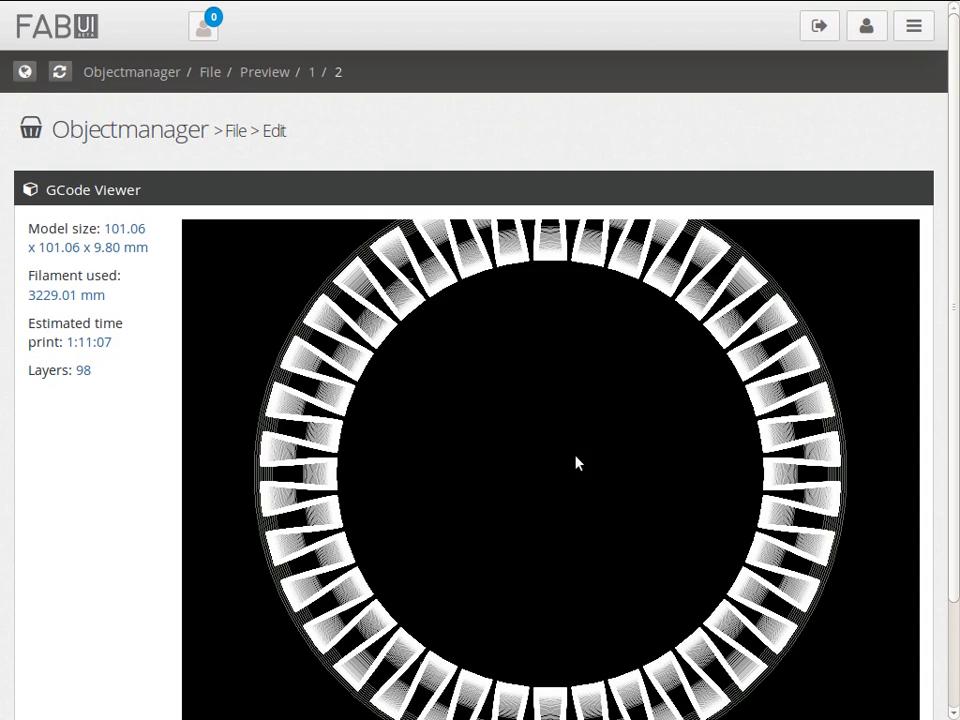
- Inspect the bracelet's toolpath zoomed out and from a tilted angle, and return to the Bracelet file's management page
{"action": "scroll", "coordinate": [499, 499], "scroll_direction": "down", "scroll_amount": 5}
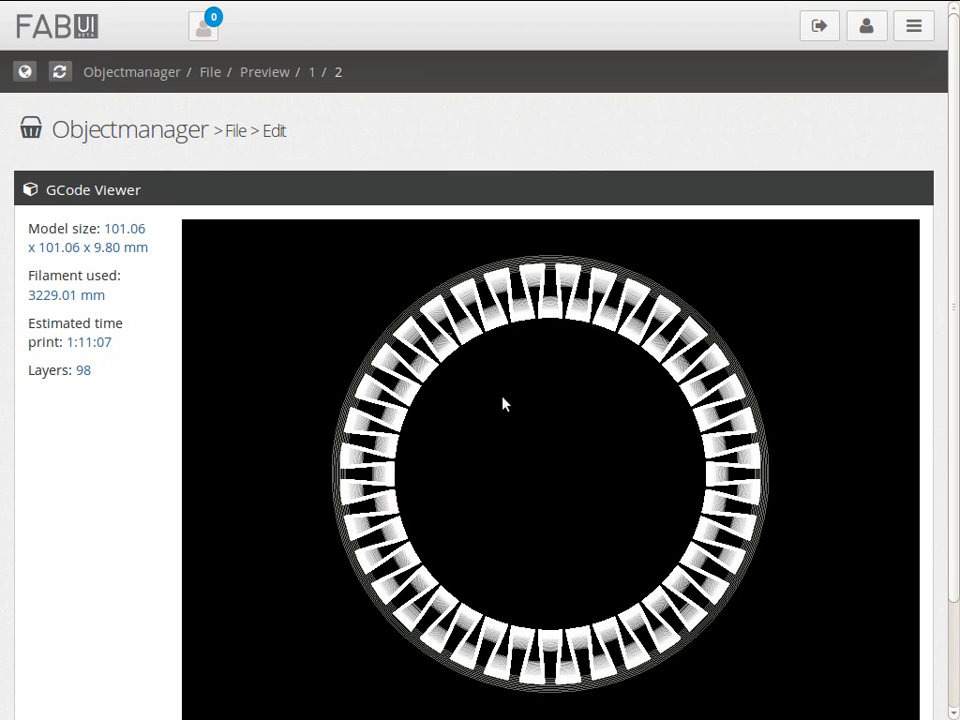
{"action": "left_click_drag", "start_coordinate": [317, 570], "coordinate": [387, 670]}
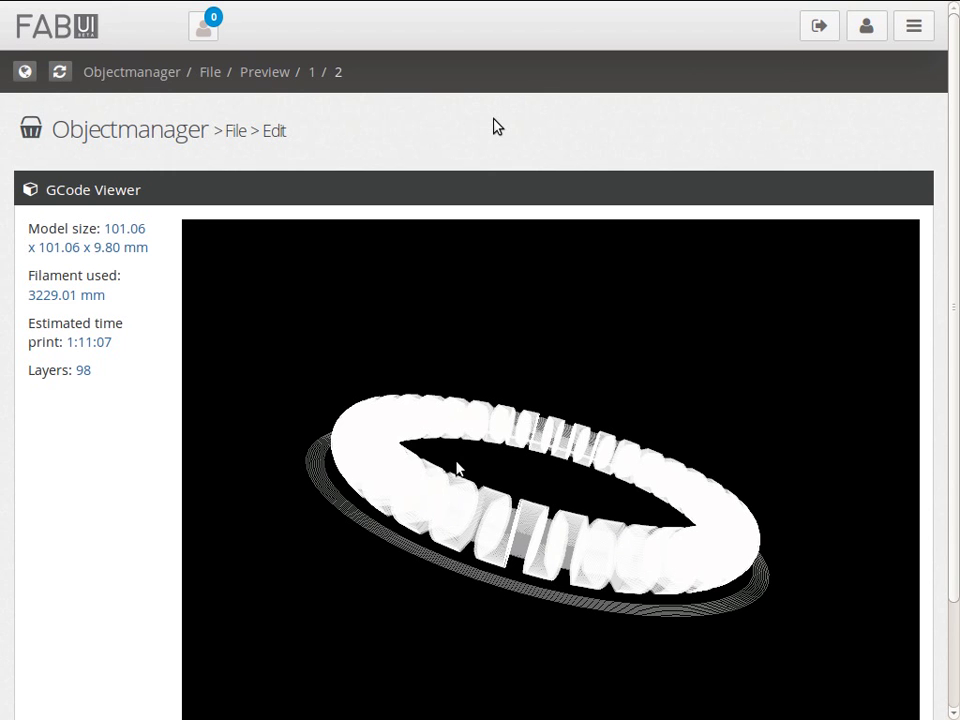
{"action": "mouse_move", "coordinate": [141, 13]}
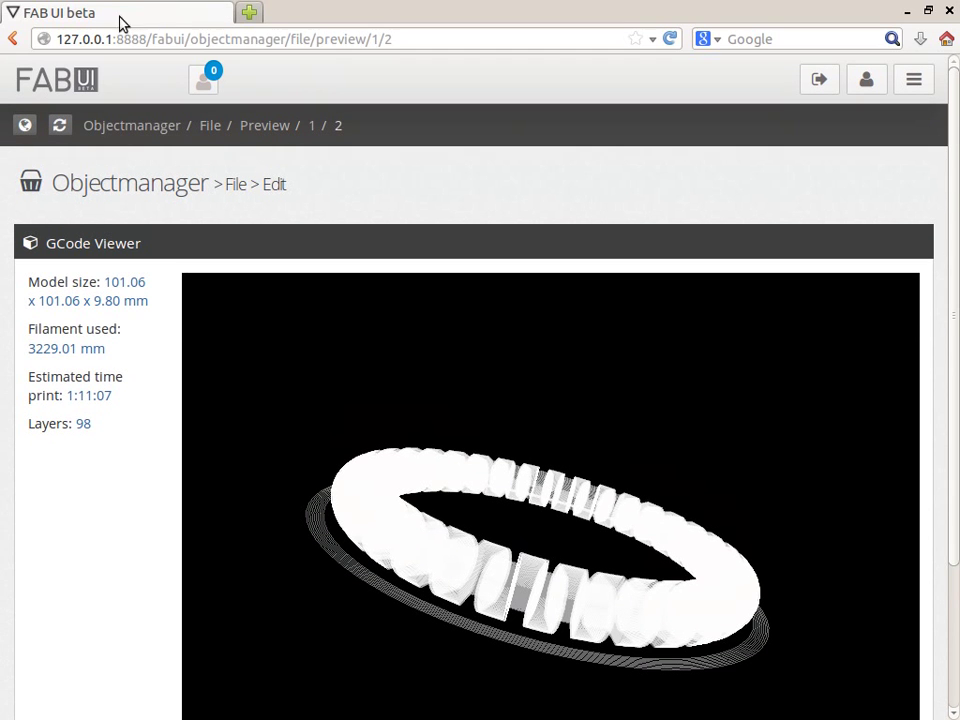
{"action": "left_click", "coordinate": [13, 40]}
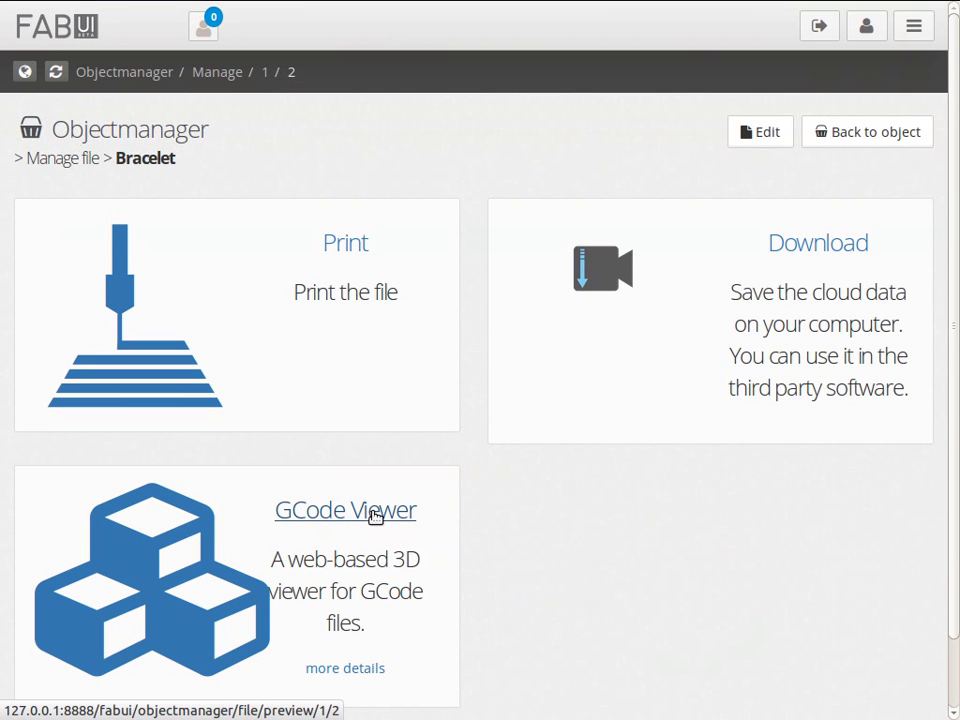
- Preview the Bracelet file in the GCode Viewer once more and return to the Samples object's page
{"action": "left_click", "coordinate": [374, 514]}
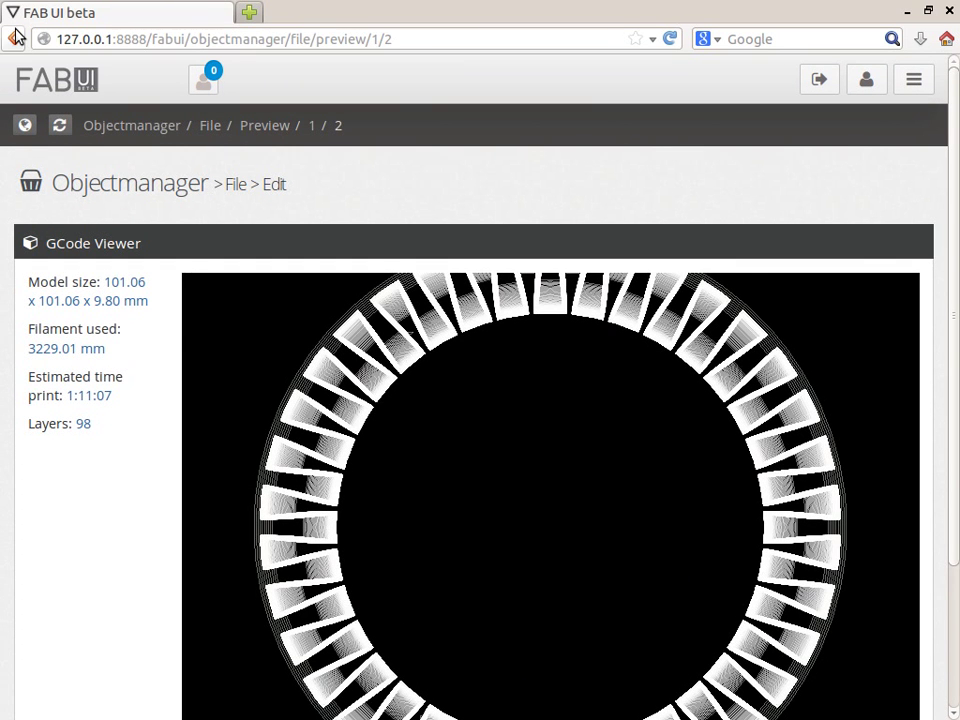
{"action": "left_click", "coordinate": [16, 38]}
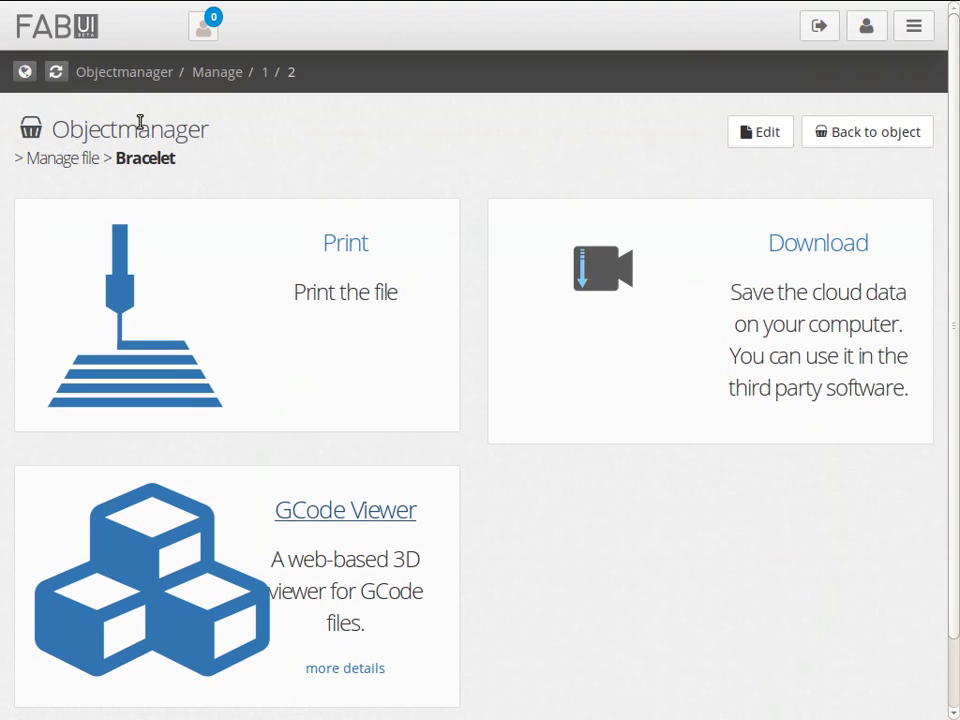
{"action": "mouse_move", "coordinate": [8, 12]}
{"action": "left_click", "coordinate": [13, 39]}
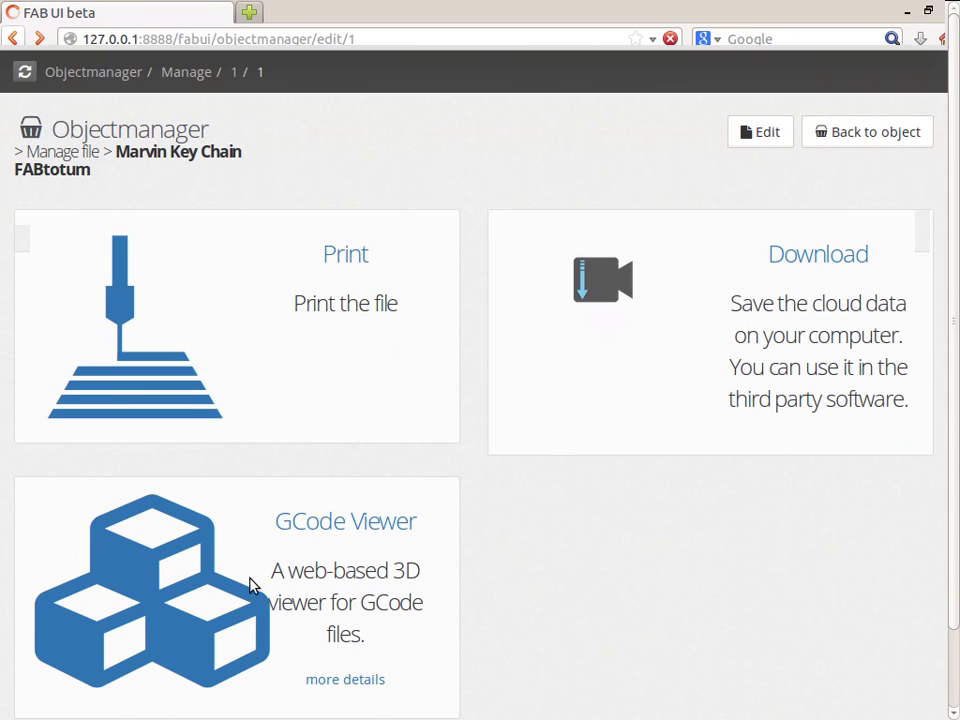
- Open the Marvin Key Chain FABtotum file in the GCode Viewer and inspect its toolpath enlarged and from a tilted angle
{"action": "left_click", "coordinate": [316, 532]}
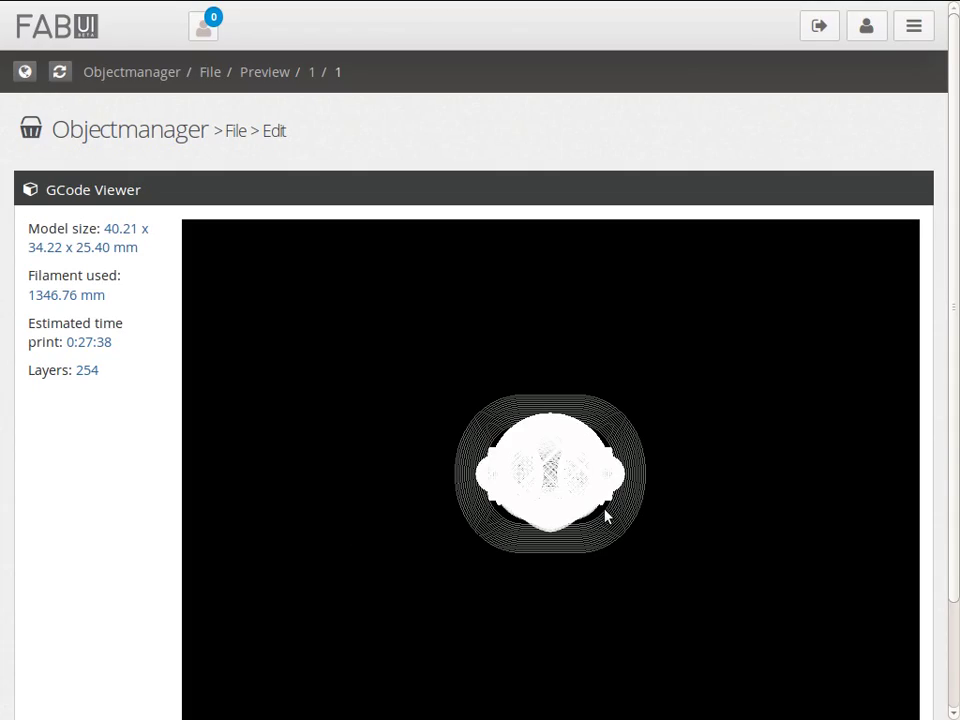
{"action": "scroll", "coordinate": [566, 392], "scroll_direction": "up", "scroll_amount": 5}
{"action": "left_click_drag", "start_coordinate": [560, 403], "coordinate": [474, 549]}
{"action": "scroll", "coordinate": [452, 584], "scroll_direction": "down", "scroll_amount": 3}
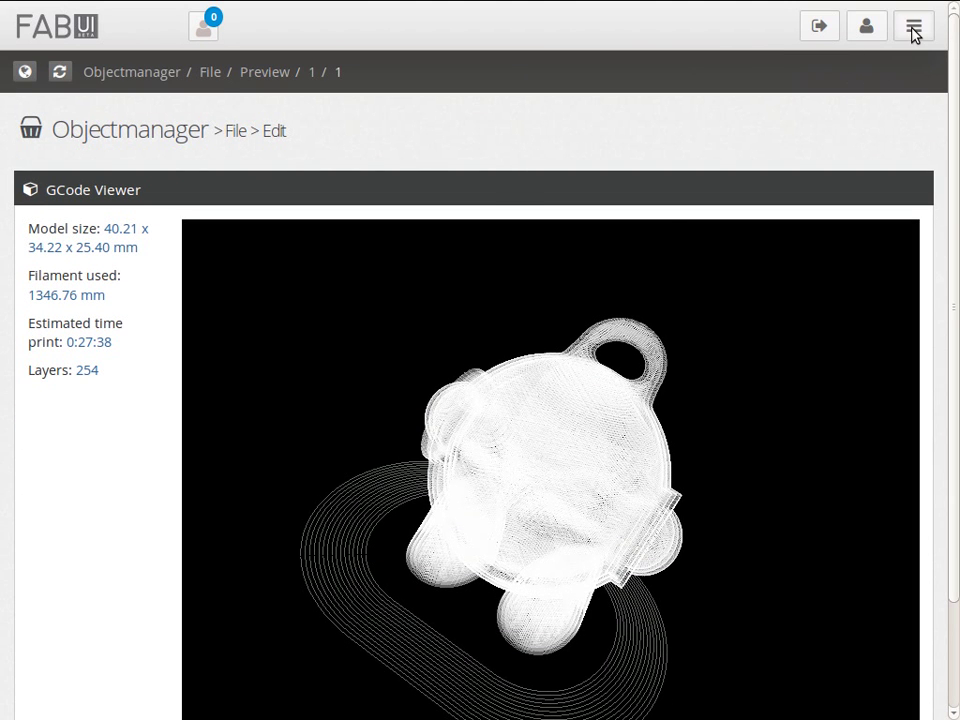
- Return to the Dashboard and open the general Settings page
{"action": "left_click", "coordinate": [913, 30]}
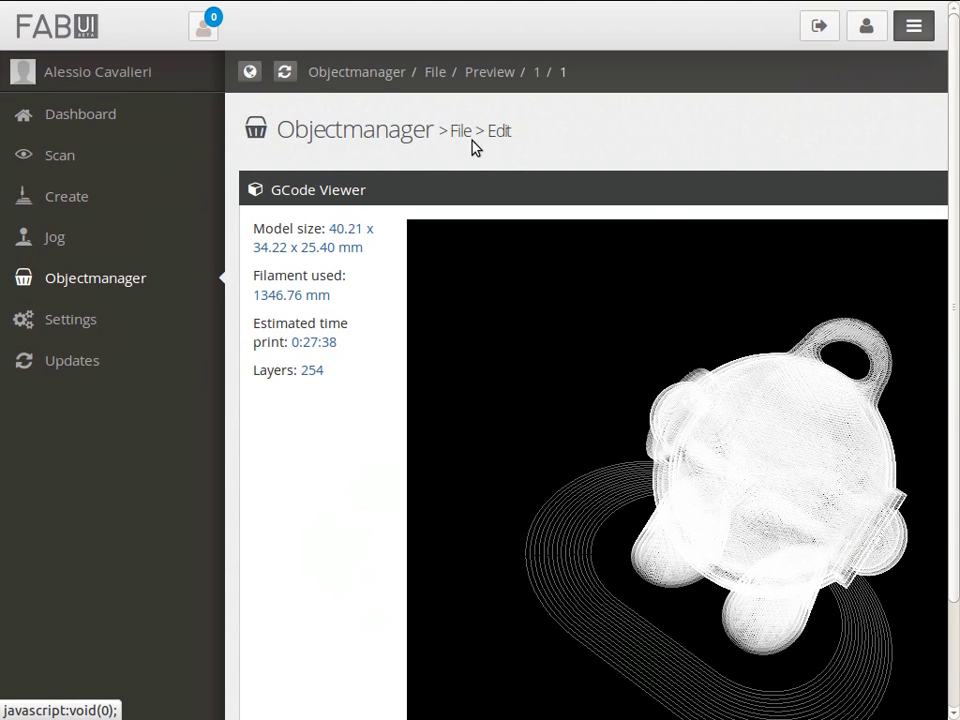
{"action": "left_click", "coordinate": [88, 116]}
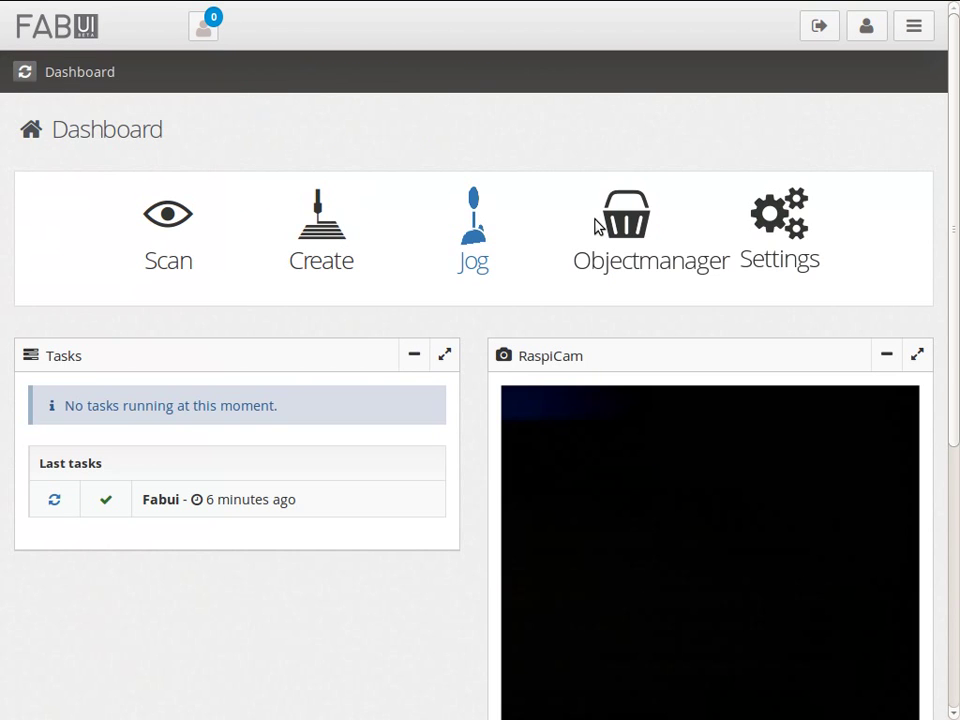
{"action": "left_click", "coordinate": [760, 238]}
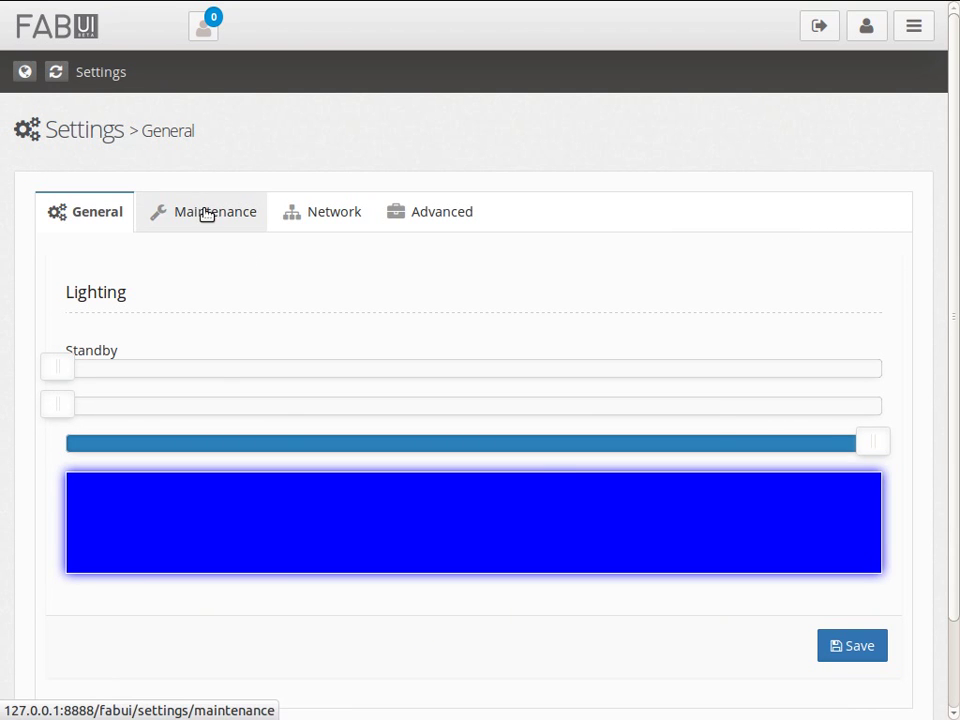
- Try a grey standby lighting colour by setting the red, green and blue levels slightly above the middle of their ranges
{"action": "left_click_drag", "start_coordinate": [855, 449], "coordinate": [527, 451]}
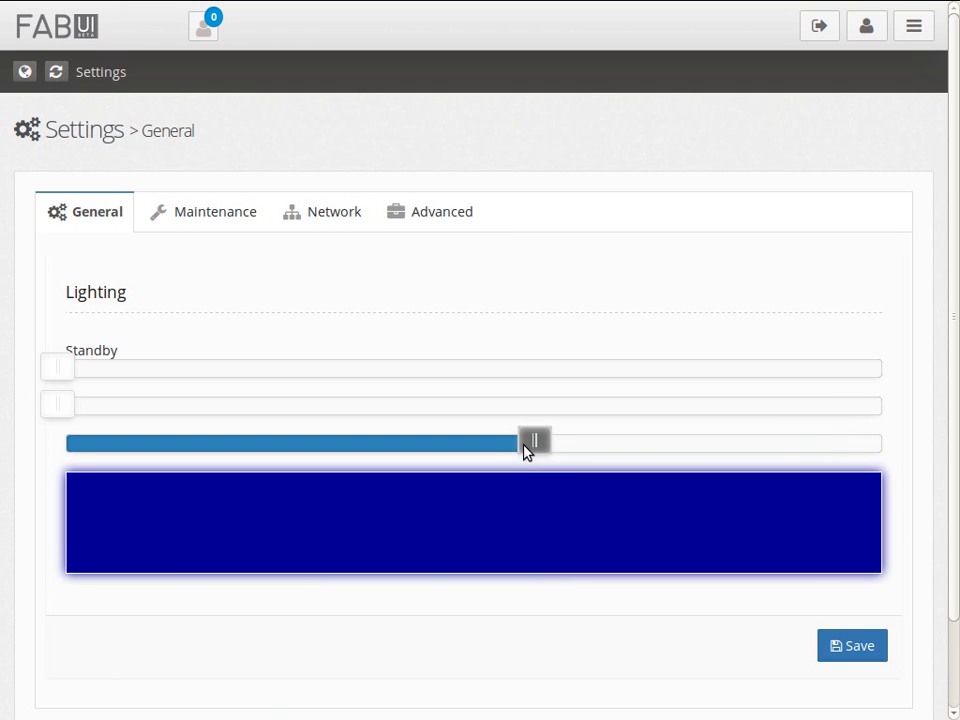
{"action": "left_click_drag", "start_coordinate": [60, 368], "coordinate": [489, 370]}
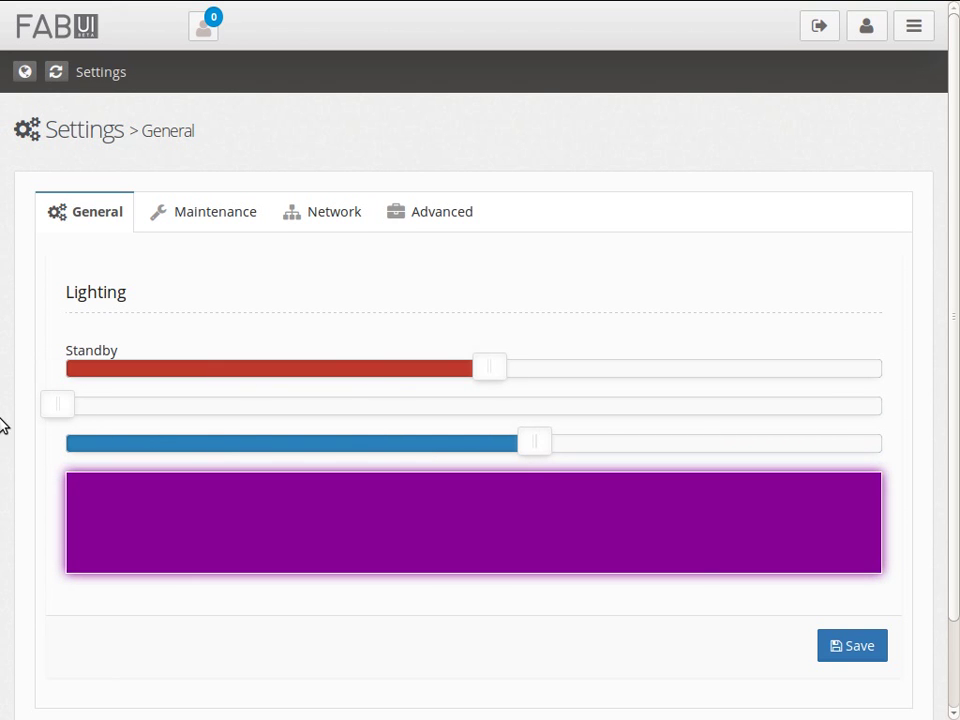
{"action": "left_click", "coordinate": [503, 405]}
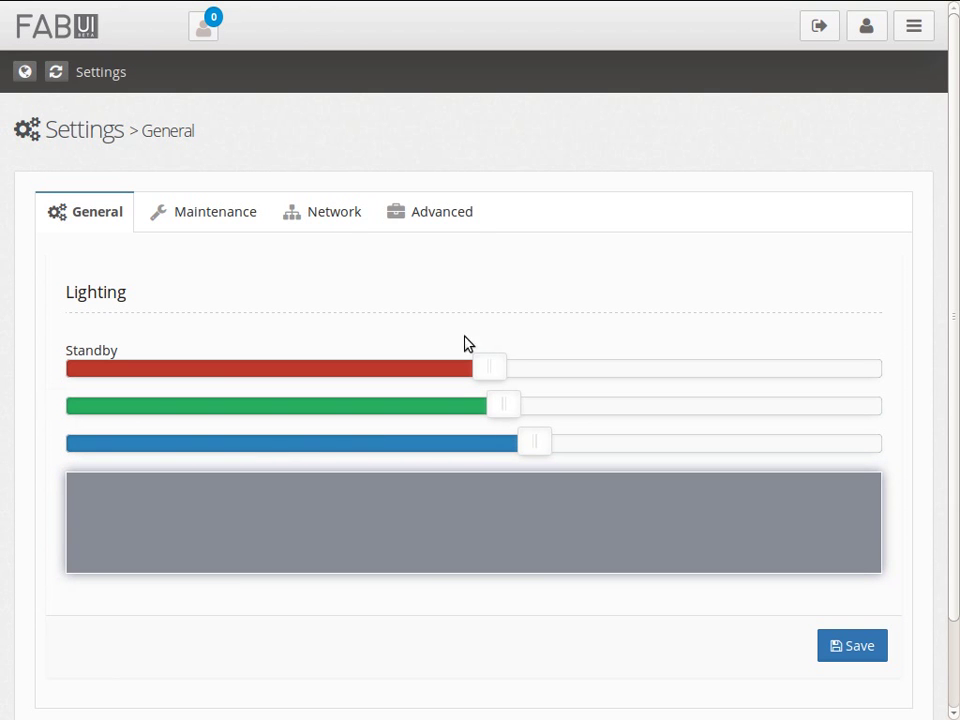
- Look over the Maintenance options and the Network settings with the available networks in range
{"action": "left_click", "coordinate": [225, 222]}
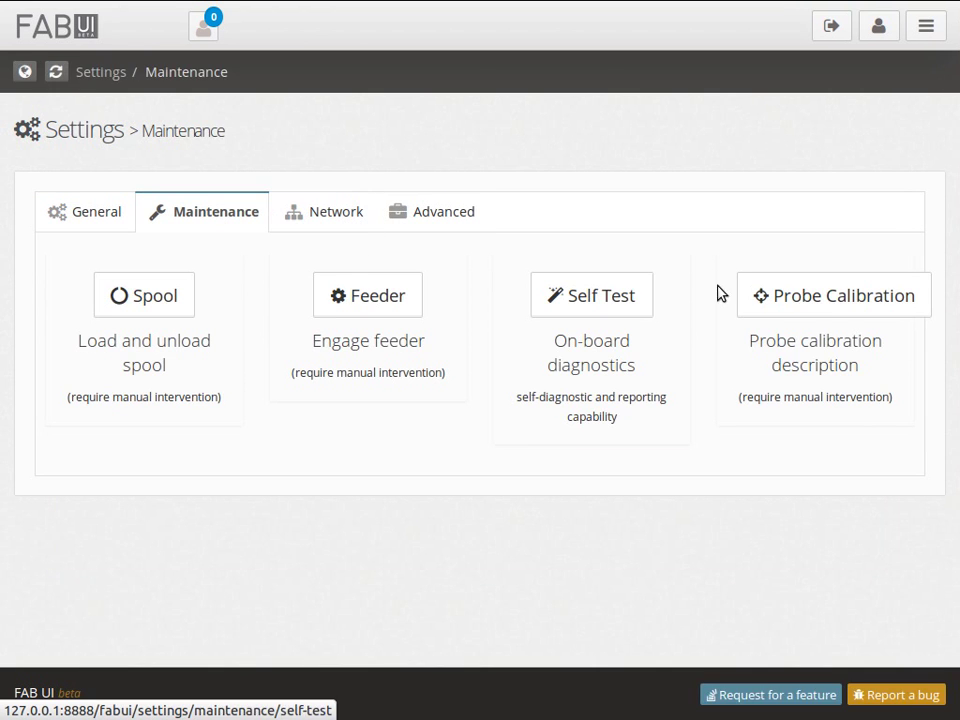
{"action": "left_click", "coordinate": [343, 232]}
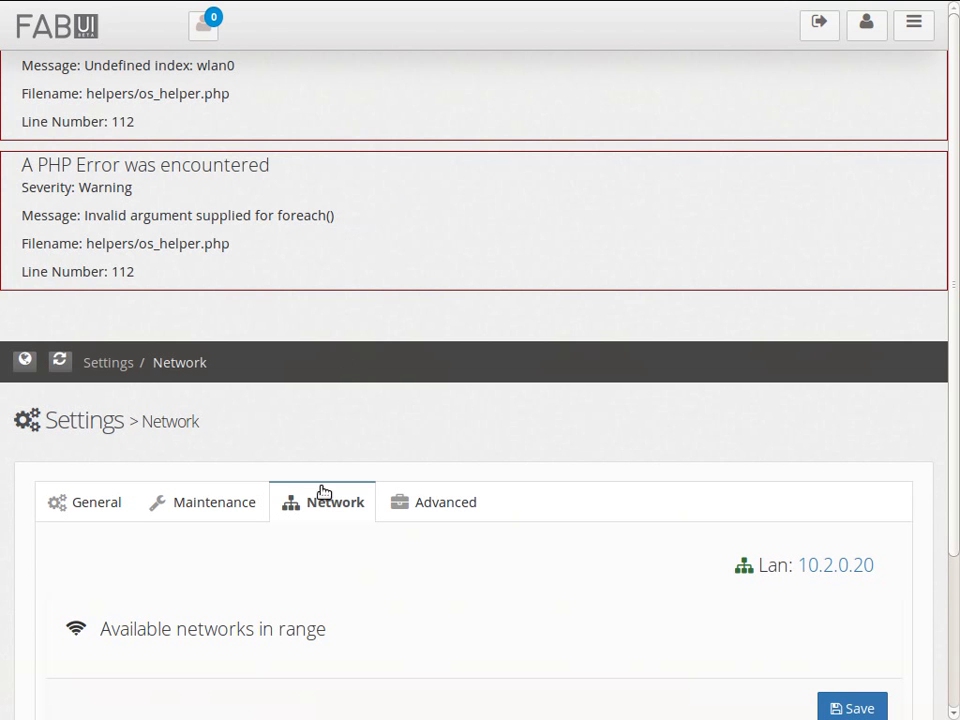
{"action": "scroll", "coordinate": [339, 510], "scroll_direction": "down", "scroll_amount": 2}
{"action": "scroll", "coordinate": [338, 510], "scroll_direction": "down", "scroll_amount": 1}
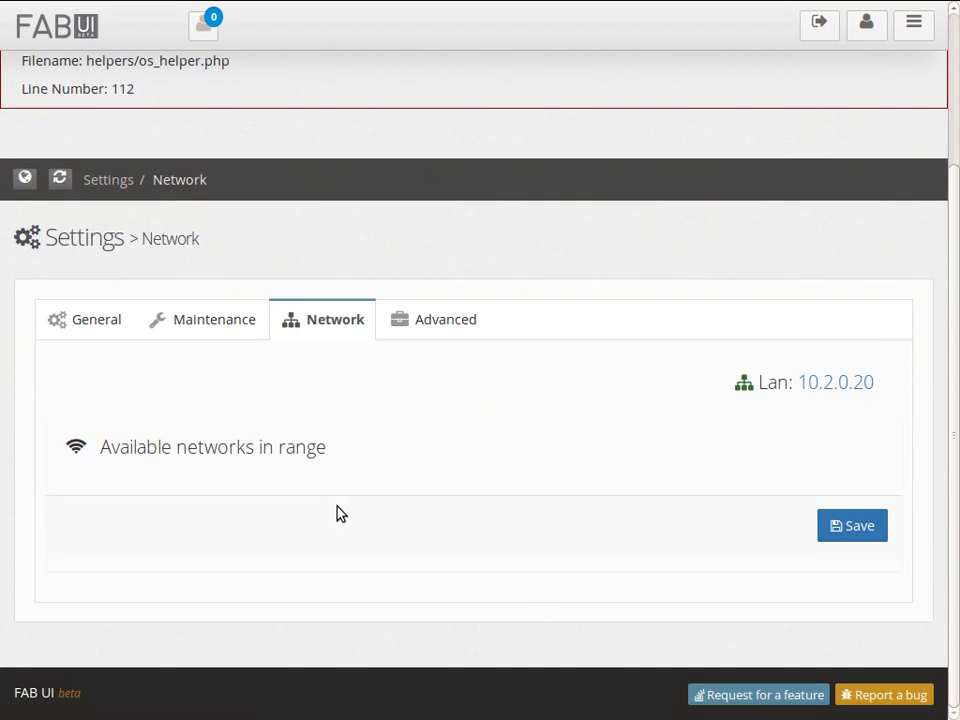
- Open the Advanced settings and read through the boot script from beginning to end
{"action": "left_click", "coordinate": [455, 322]}
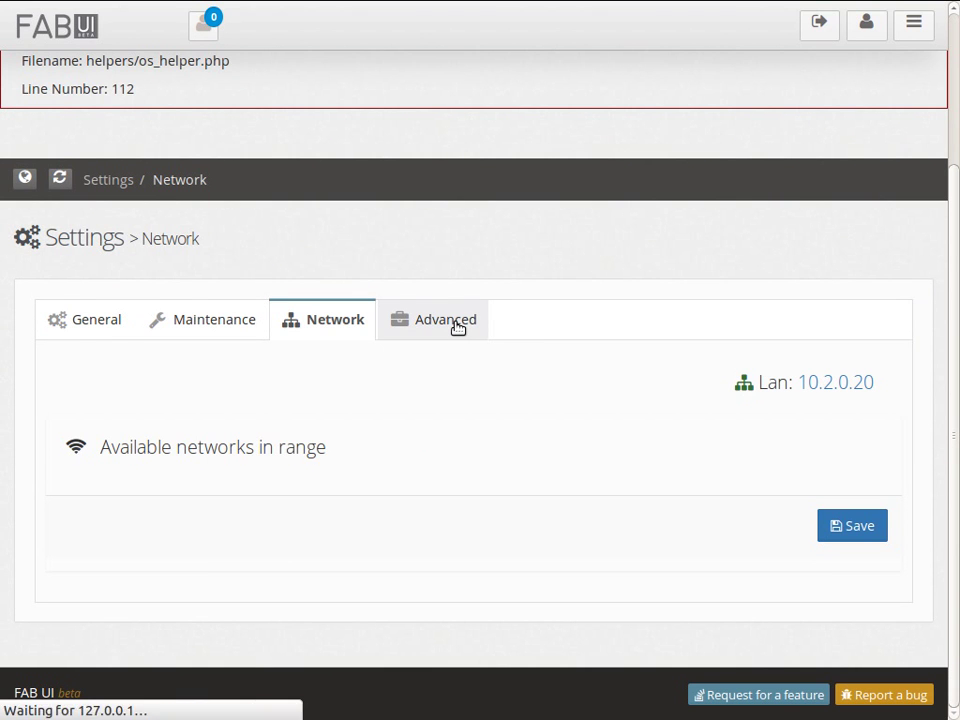
{"action": "scroll", "coordinate": [355, 470], "scroll_direction": "down", "scroll_amount": 2}
{"action": "scroll", "coordinate": [400, 458], "scroll_direction": "up", "scroll_amount": 2}
{"action": "scroll", "coordinate": [892, 321], "scroll_direction": "down", "scroll_amount": 3}
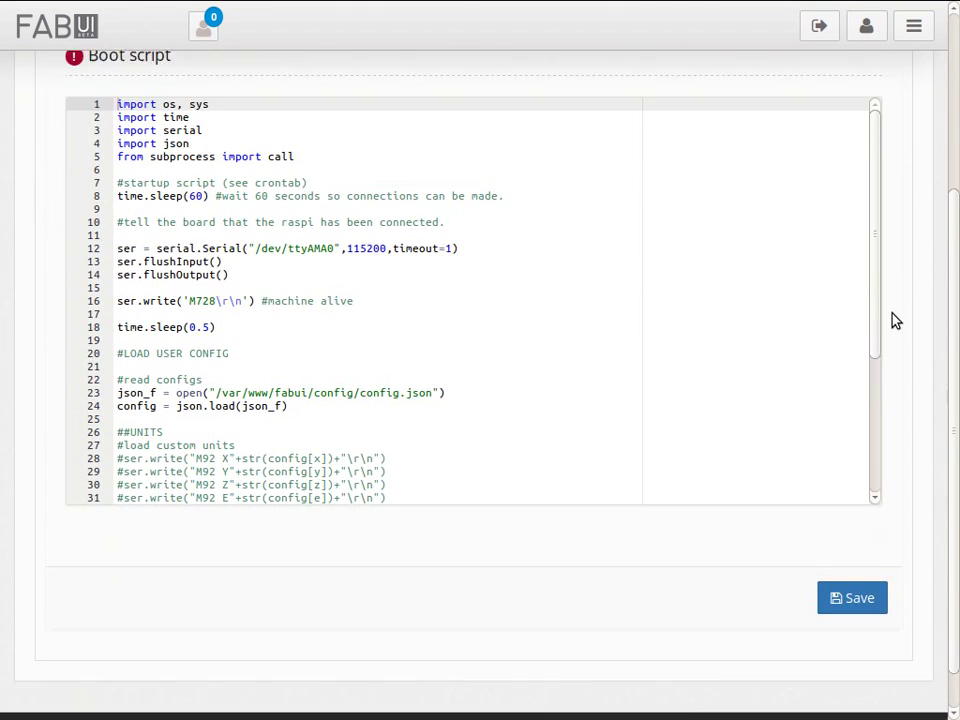
{"action": "scroll", "coordinate": [889, 333], "scroll_direction": "up", "scroll_amount": 1}
{"action": "scroll", "coordinate": [638, 418], "scroll_direction": "down", "scroll_amount": 5}
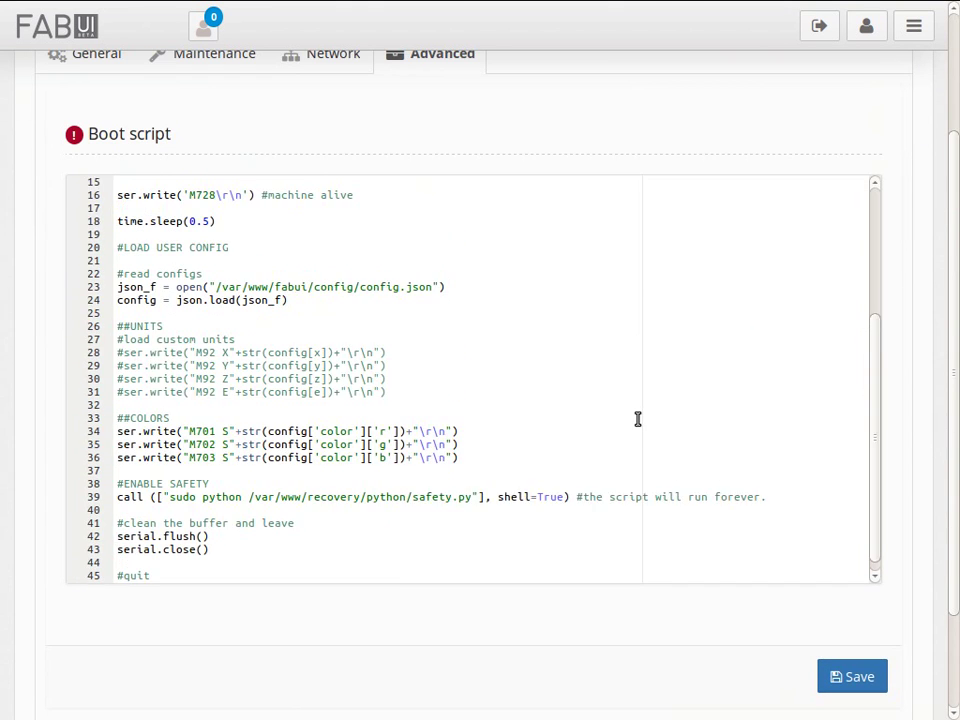
{"action": "scroll", "coordinate": [638, 418], "scroll_direction": "up", "scroll_amount": 7}
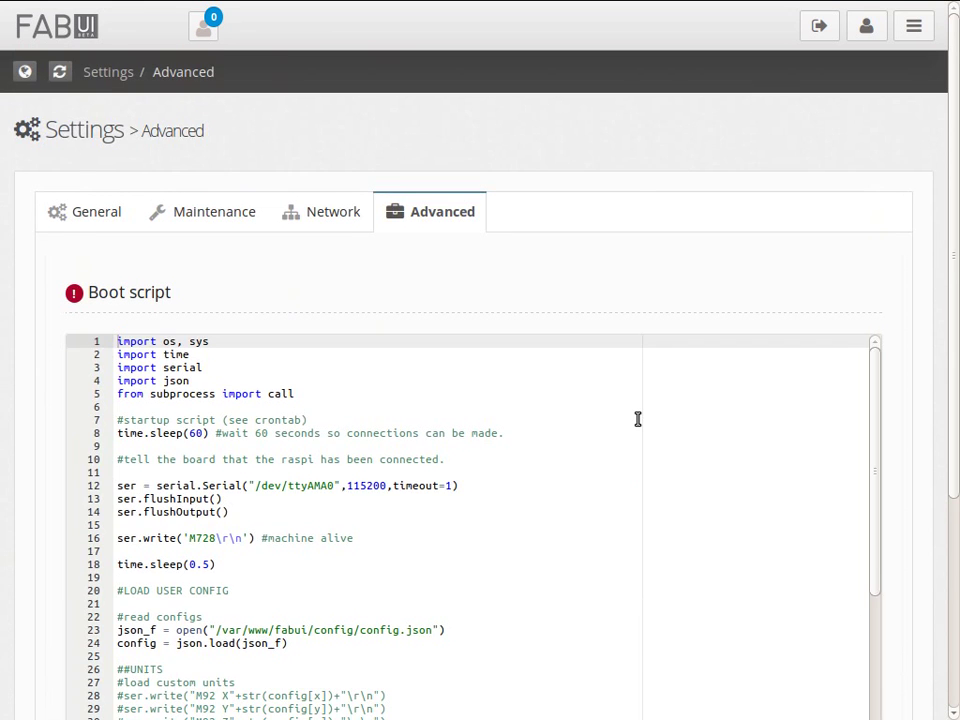
{"action": "scroll", "coordinate": [638, 418], "scroll_direction": "down", "scroll_amount": 5}
{"action": "scroll", "coordinate": [829, 426], "scroll_direction": "down", "scroll_amount": 3}
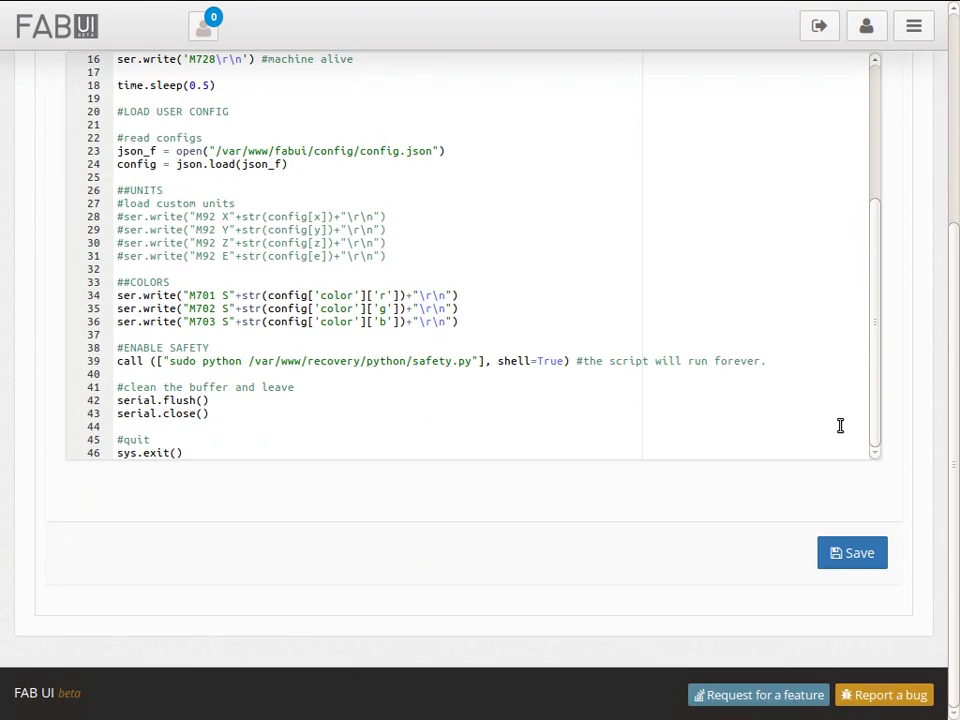
{"action": "scroll", "coordinate": [718, 399], "scroll_direction": "up", "scroll_amount": 7}
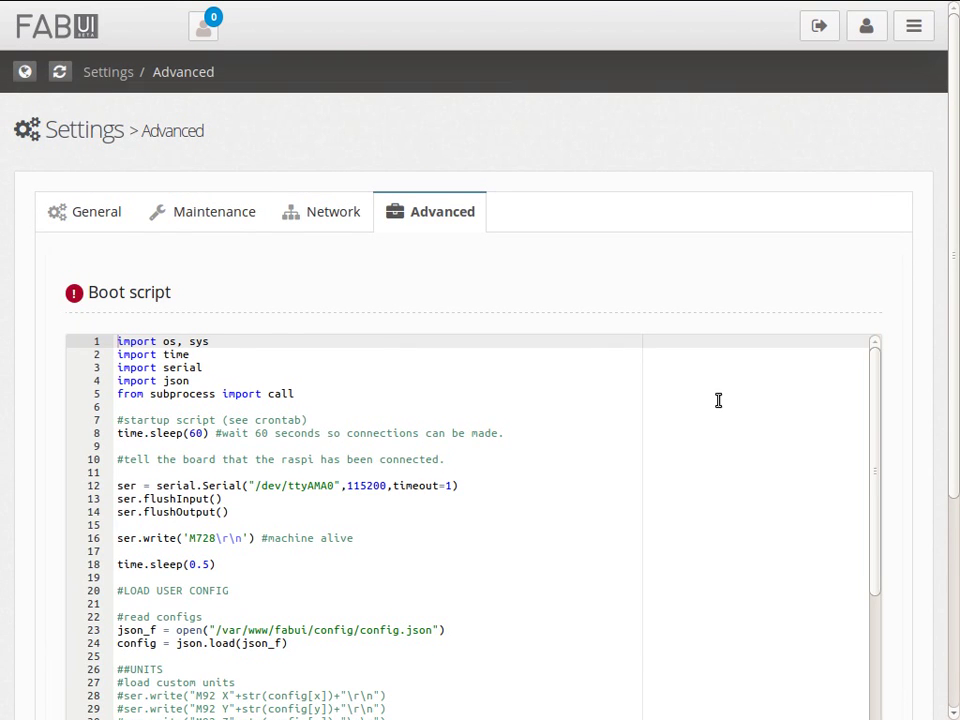
{"action": "scroll", "coordinate": [718, 399], "scroll_direction": "down", "scroll_amount": 5}
{"action": "mouse_move", "coordinate": [225, 9]}
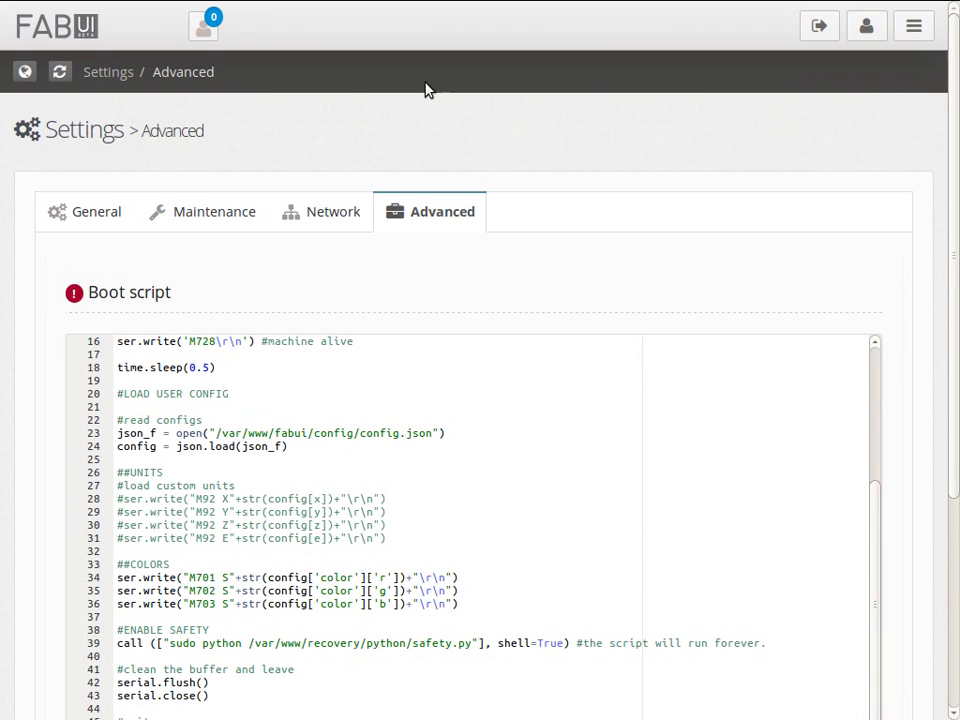
- Open the Update Center to review the FAB UI and Marlin Firmware versions, and check the updates and tasks notifications
{"action": "left_click", "coordinate": [913, 26]}
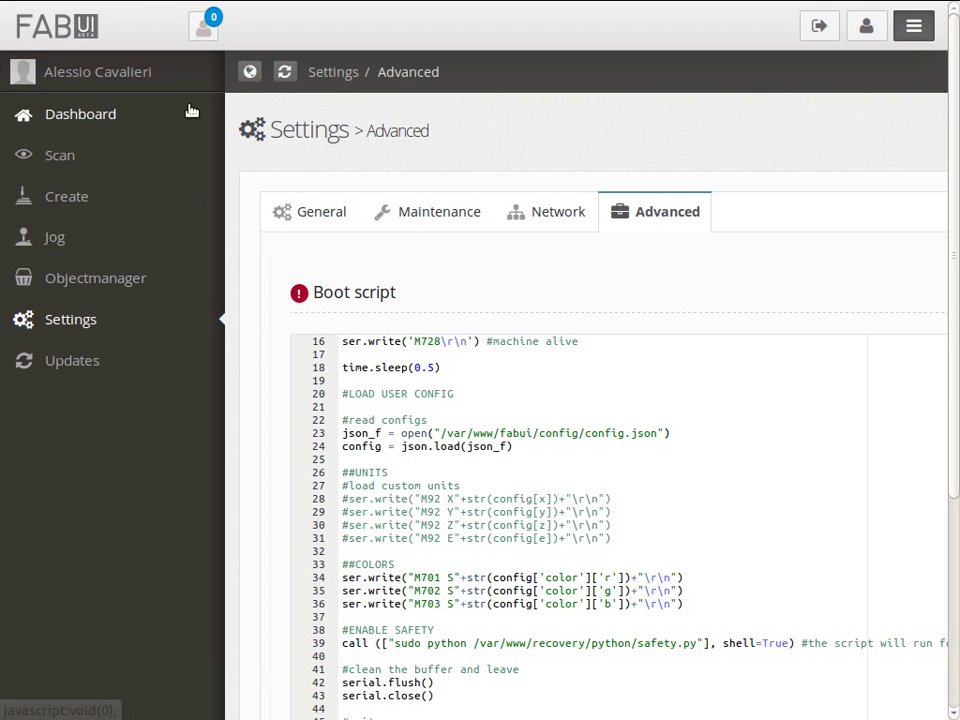
{"action": "left_click", "coordinate": [82, 366]}
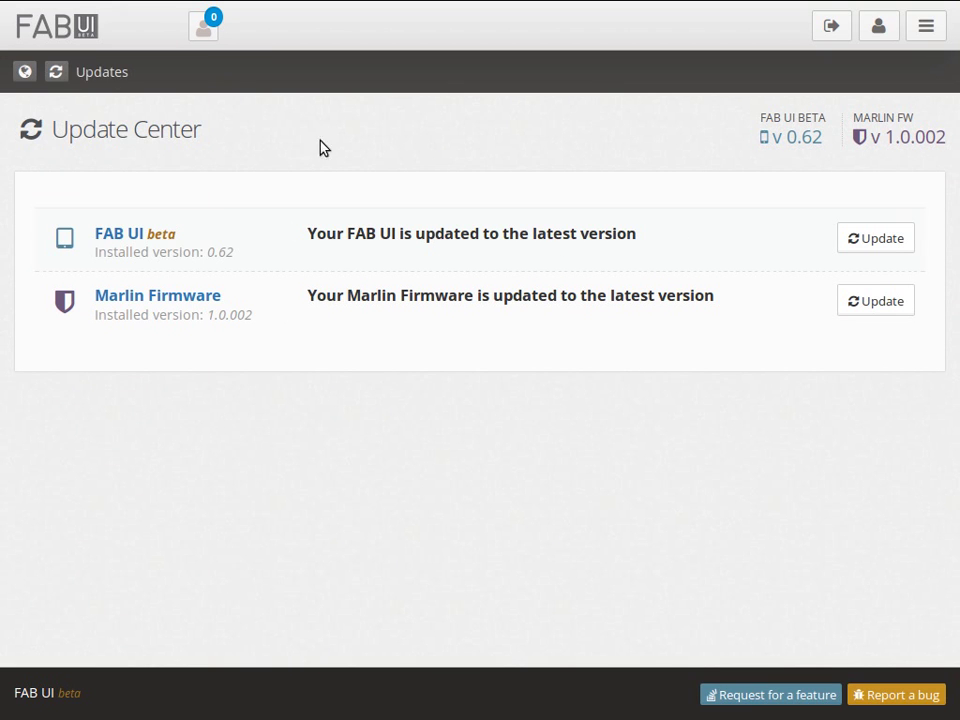
{"action": "left_click", "coordinate": [215, 33]}
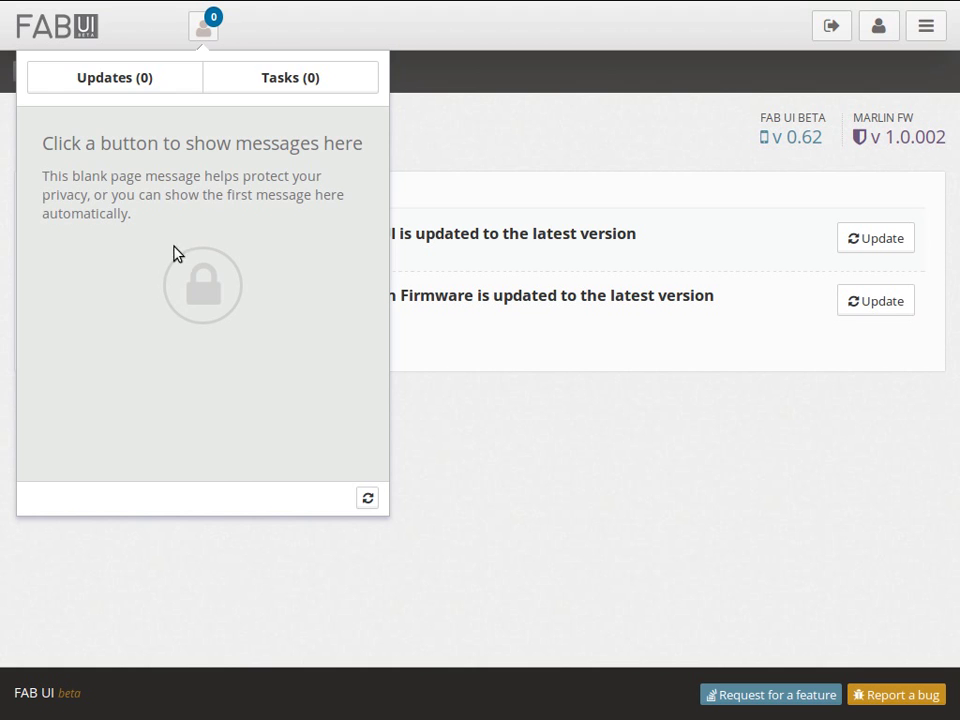
{"action": "left_click", "coordinate": [575, 133]}
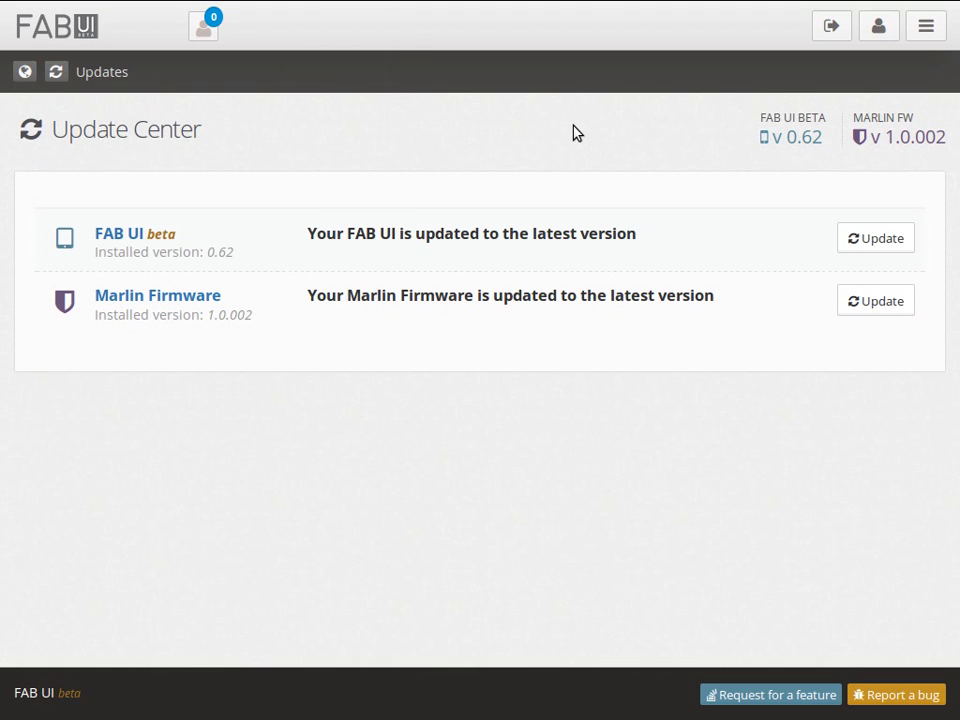